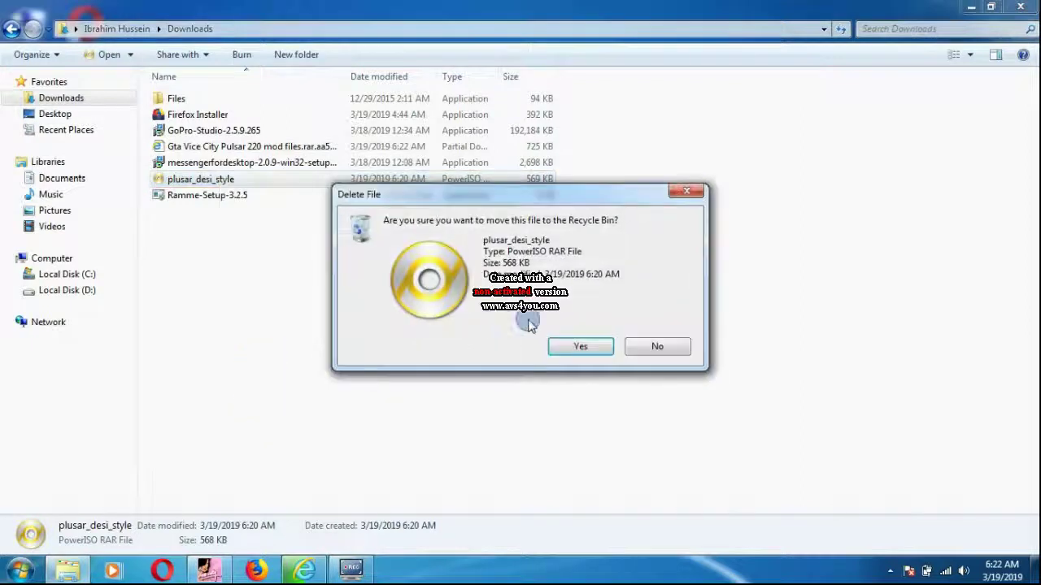
Move the plusar_desi_style archive to the Recycle Bin and close the Downloads folder.
click(559, 345)
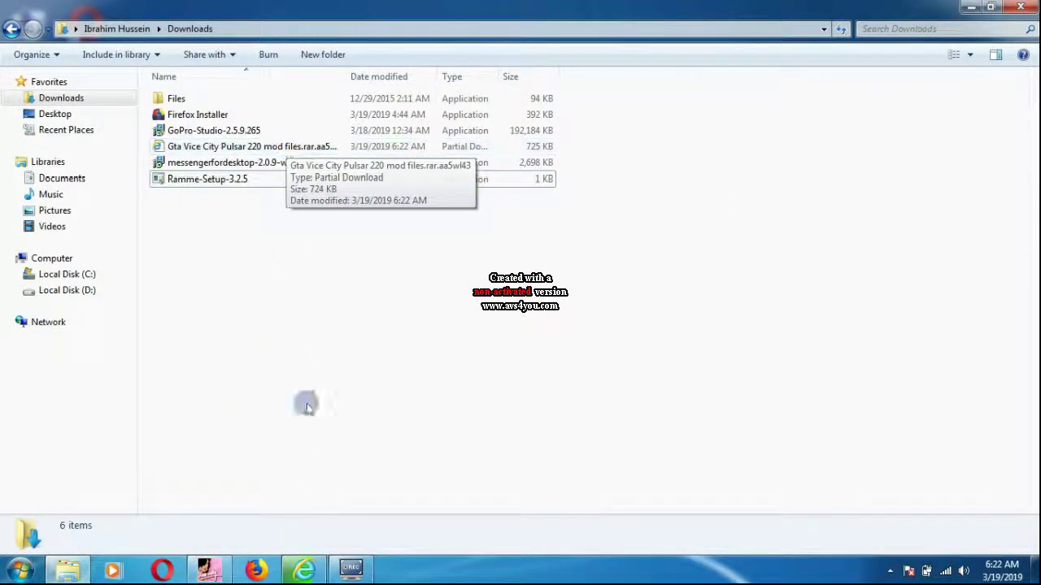
click(1018, 8)
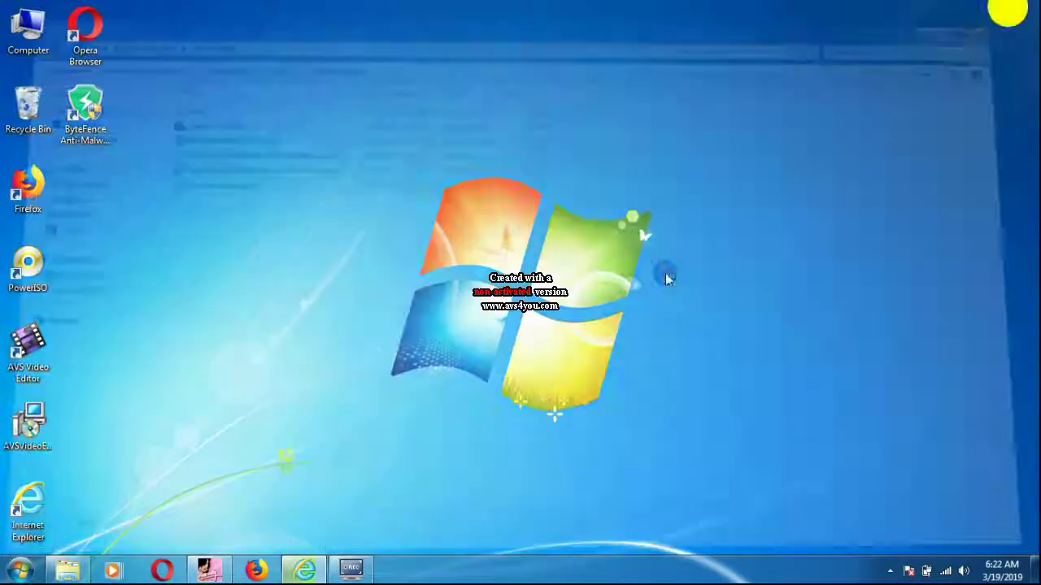
Switch to Internet Explorer and remove every entry from its download list except the Gta Vice City Pulsar 220 mod files archive.
click(304, 569)
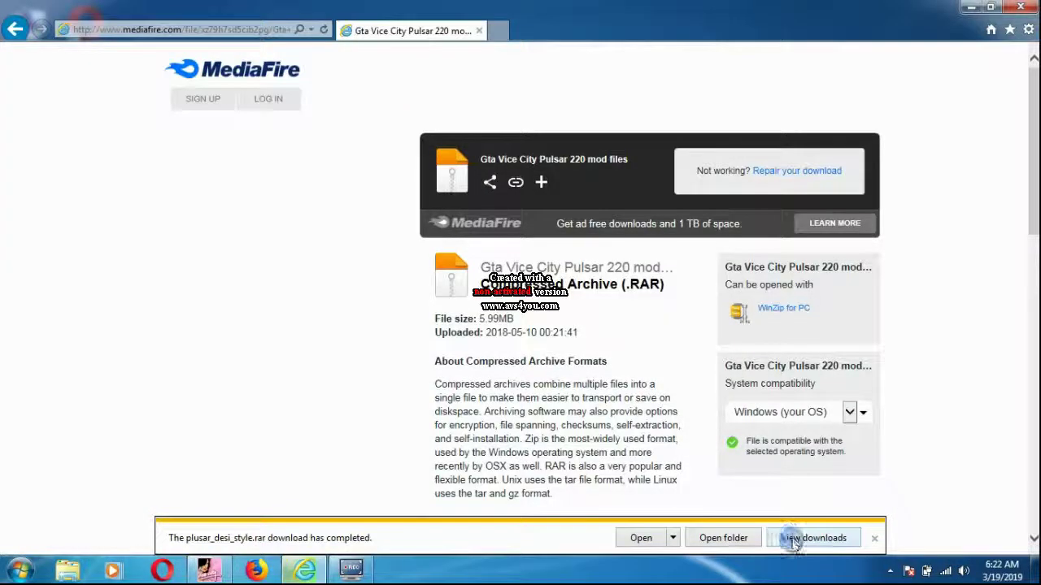
click(805, 538)
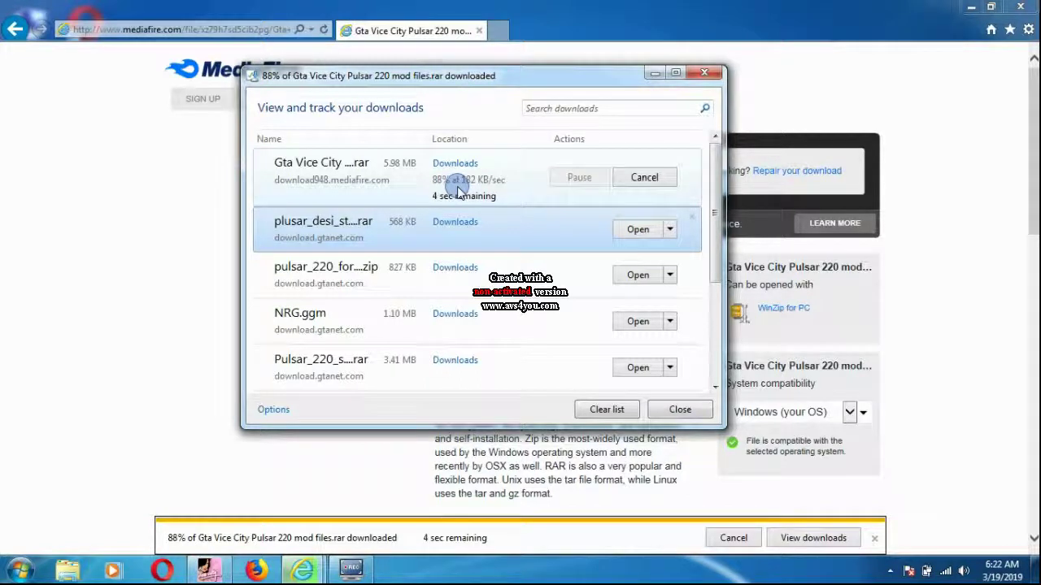
click(692, 218)
click(692, 218)
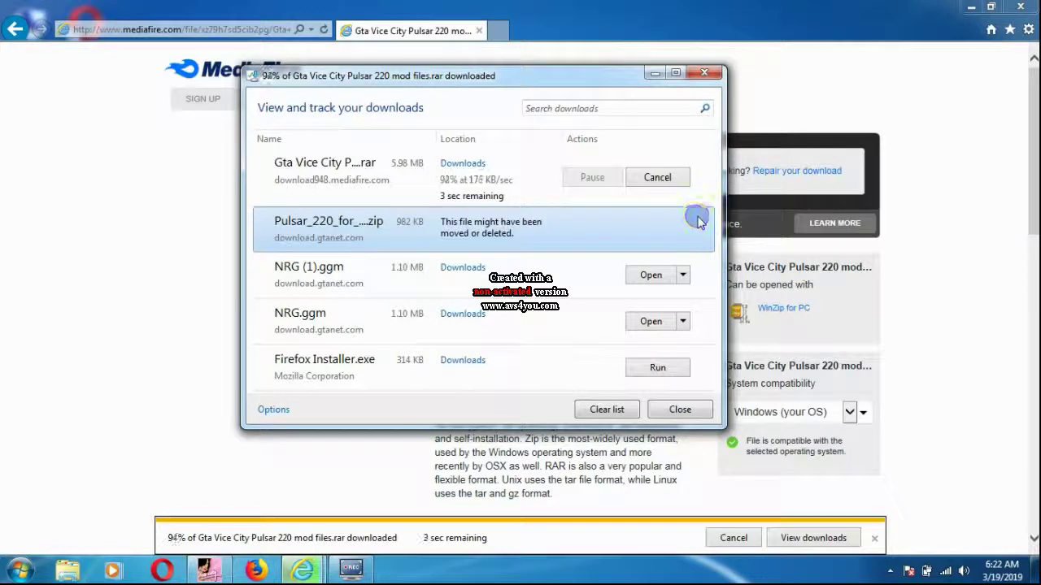
click(704, 220)
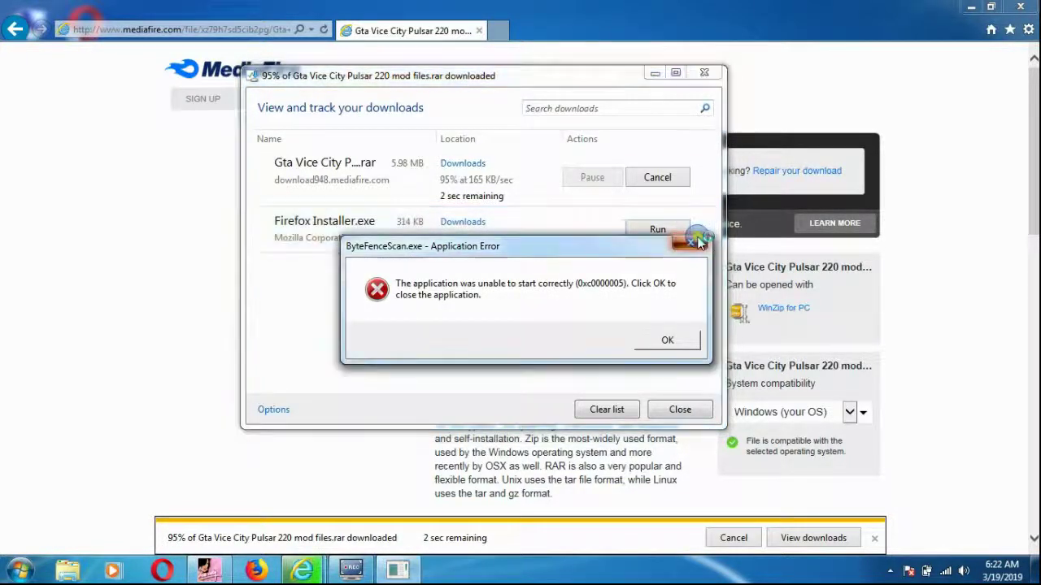
click(704, 220)
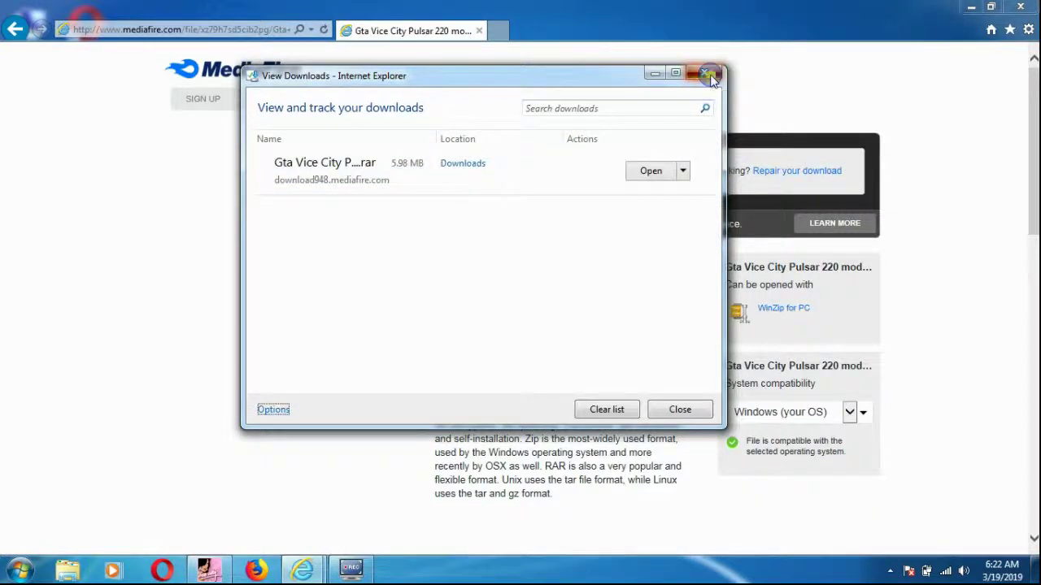
click(713, 75)
click(970, 9)
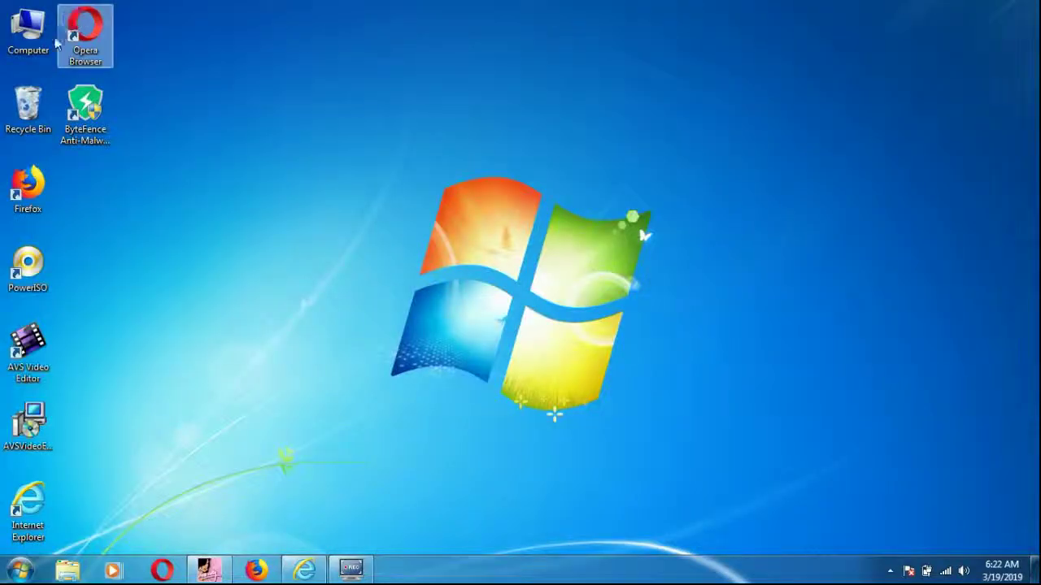
Empty the Recycle Bin, permanently deleting its contents.
right_click(11, 110)
click(49, 130)
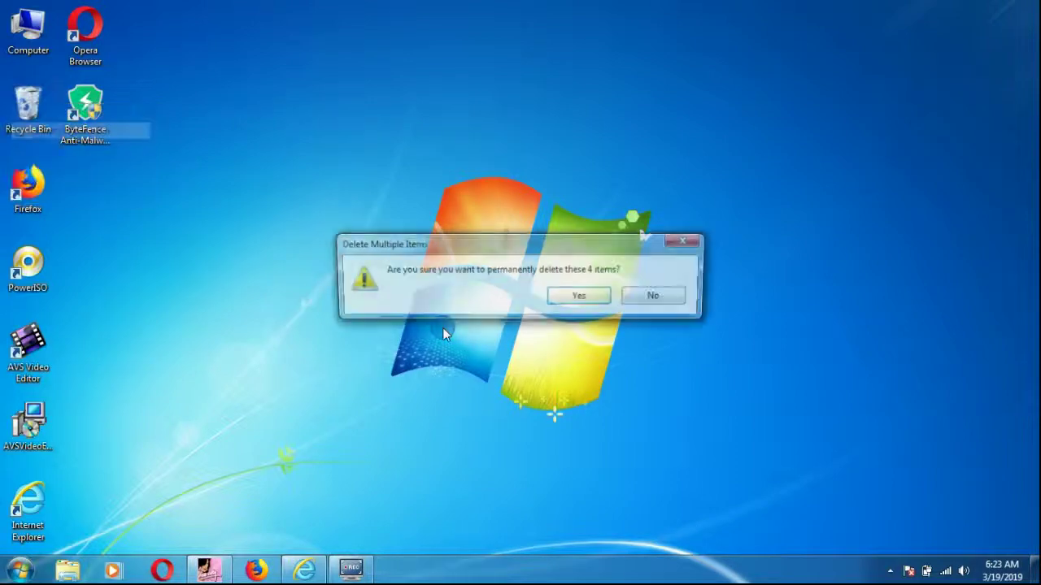
click(580, 298)
Extract the Gta Vice City Pulsar 220 mod files archive directly into the Downloads folder with PowerISO, dismissing the registration prompt.
double_click(28, 27)
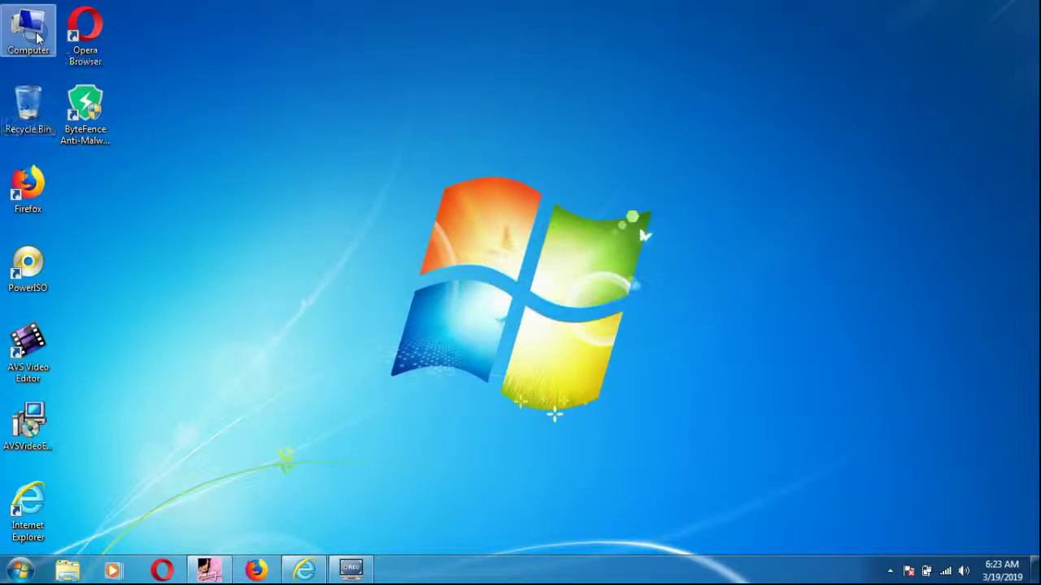
click(98, 97)
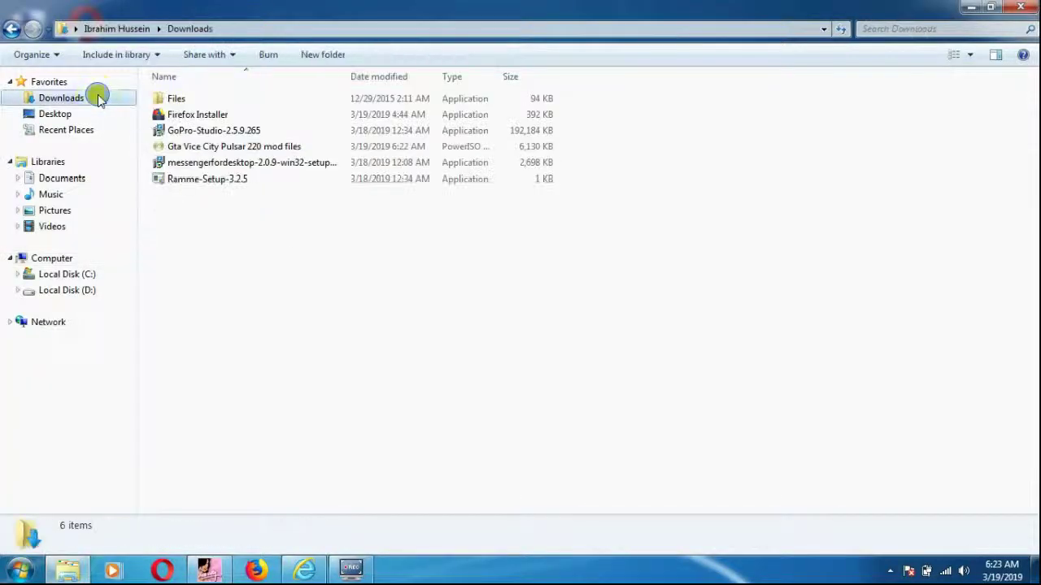
click(246, 145)
right_click(252, 150)
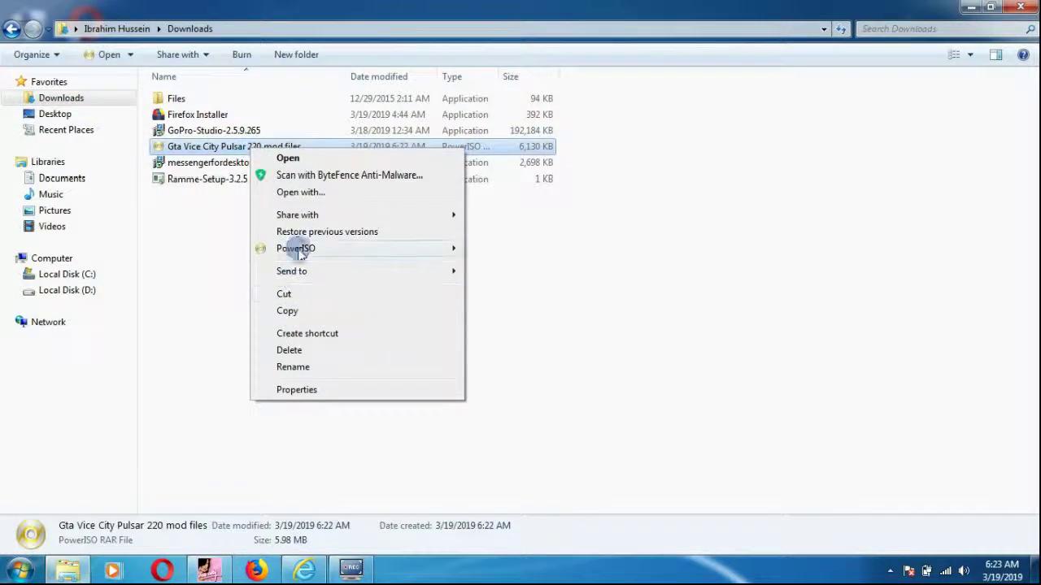
mouse_move(378, 247)
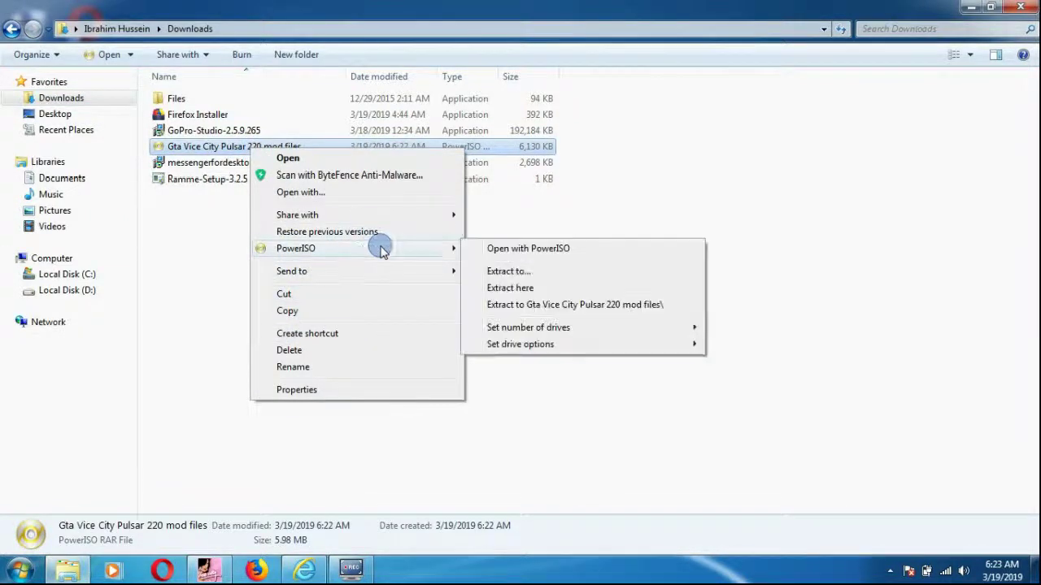
click(509, 288)
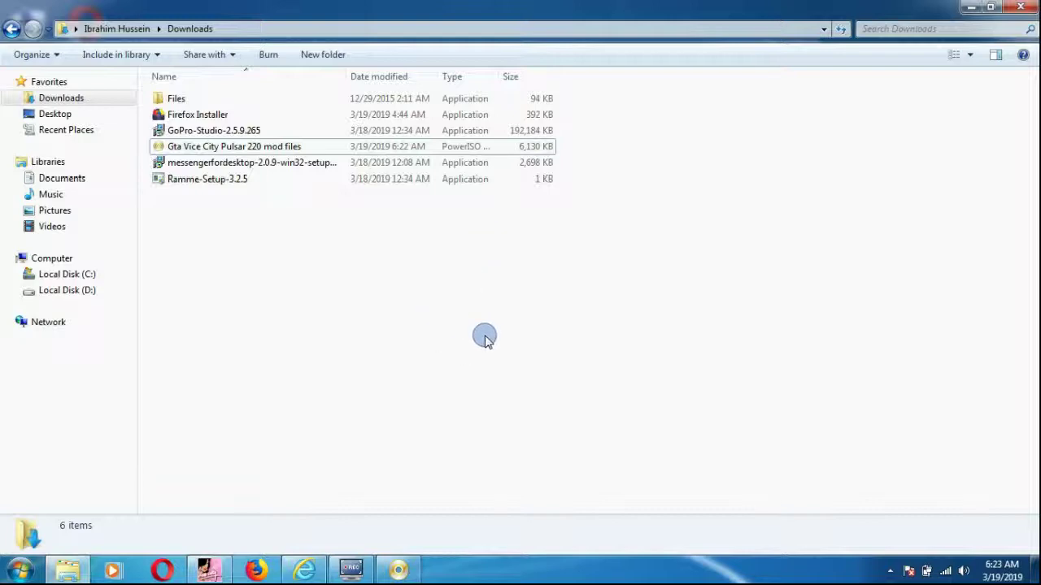
click(399, 569)
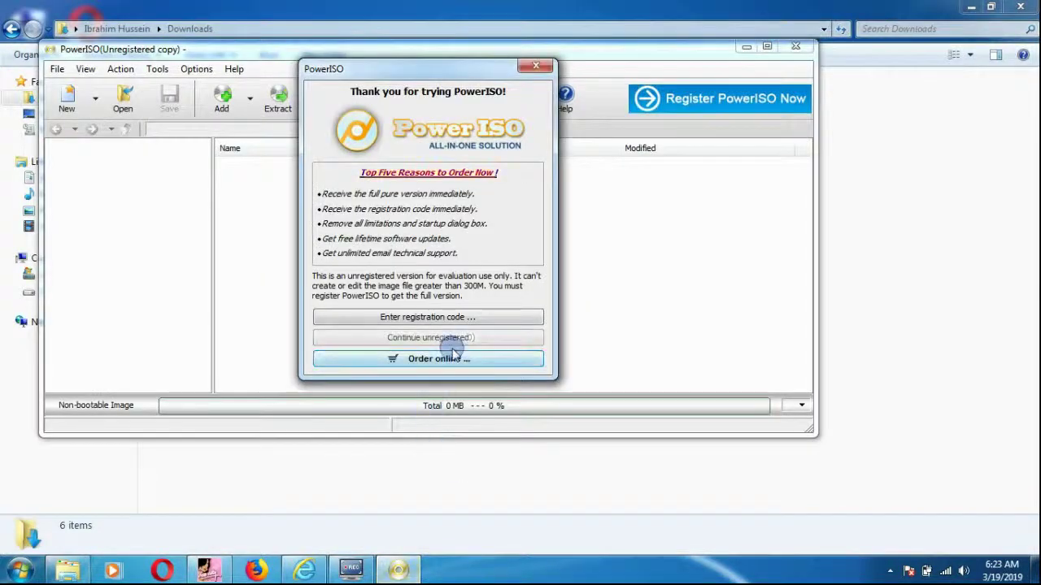
click(466, 317)
click(574, 159)
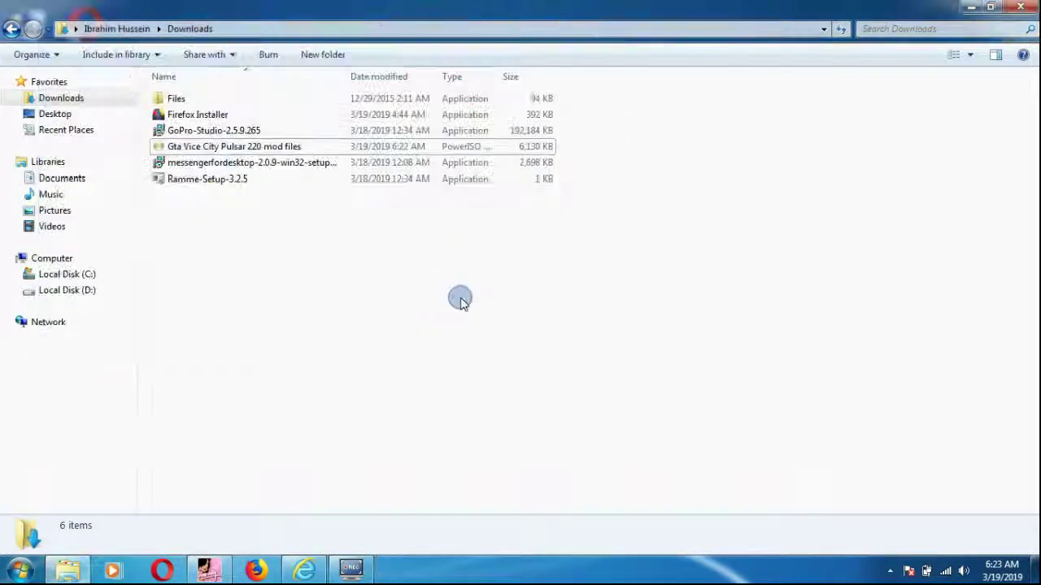
Launch IMGTool from the Img Tool folder inside the extracted Gta Vice City Pulsar 220 mod files folder and dismiss its startup messages.
double_click(279, 98)
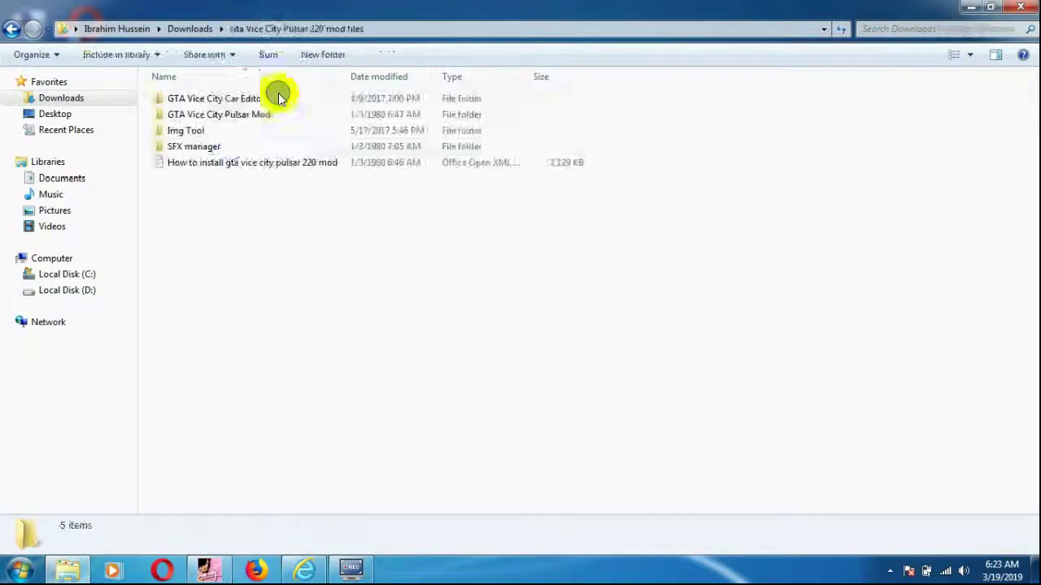
double_click(211, 135)
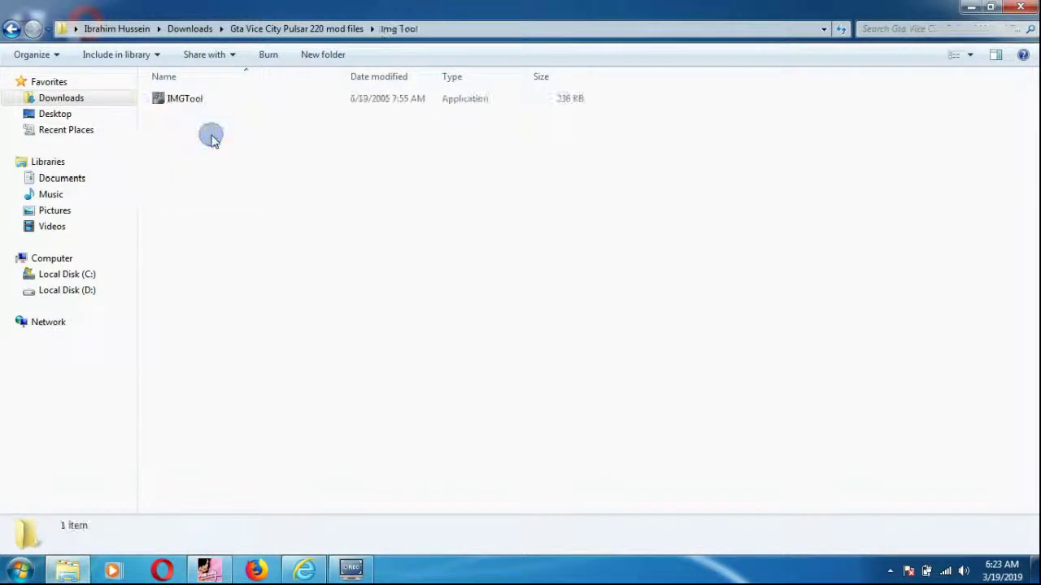
click(193, 99)
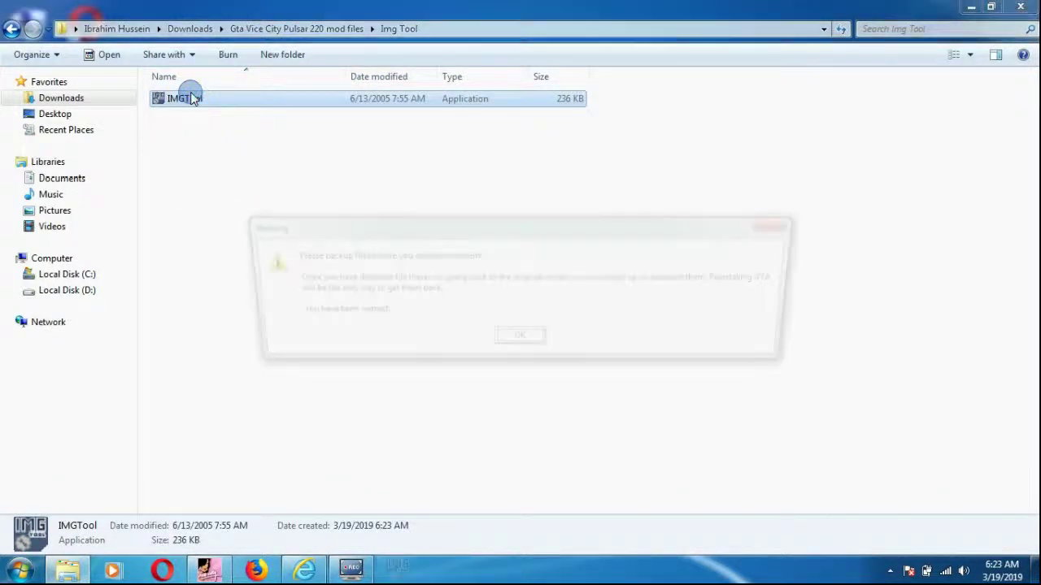
click(516, 342)
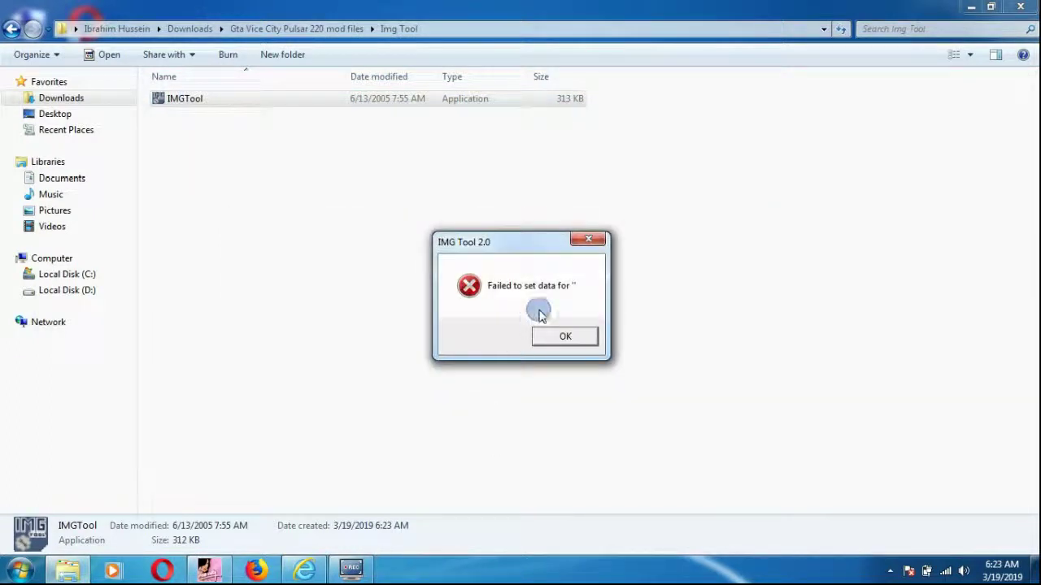
click(559, 340)
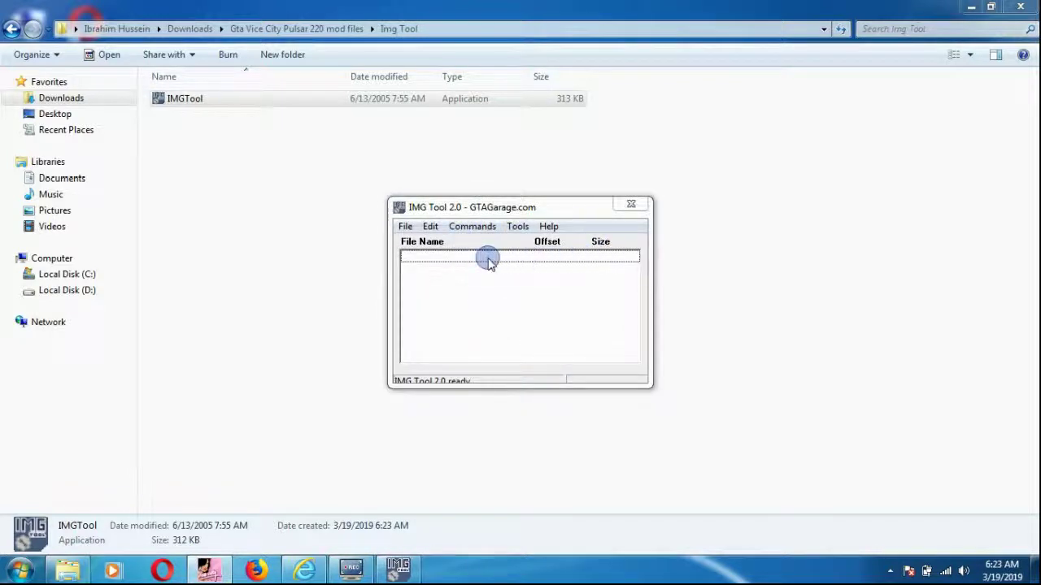
Open the gta3 IMG archive from the models folder of BANGLA GTA VICE CITY on Local Disk (D:).
click(404, 227)
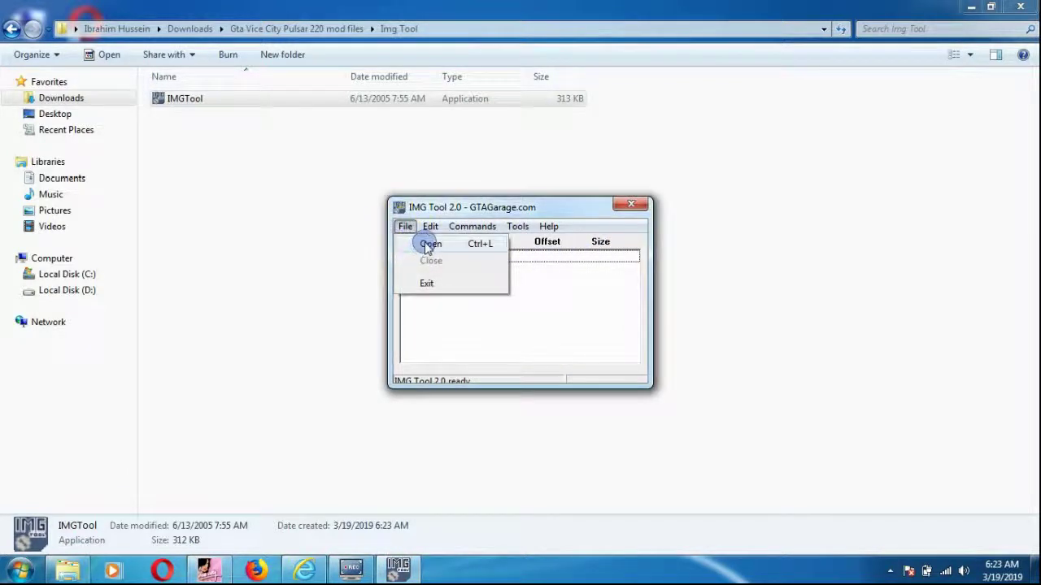
click(426, 244)
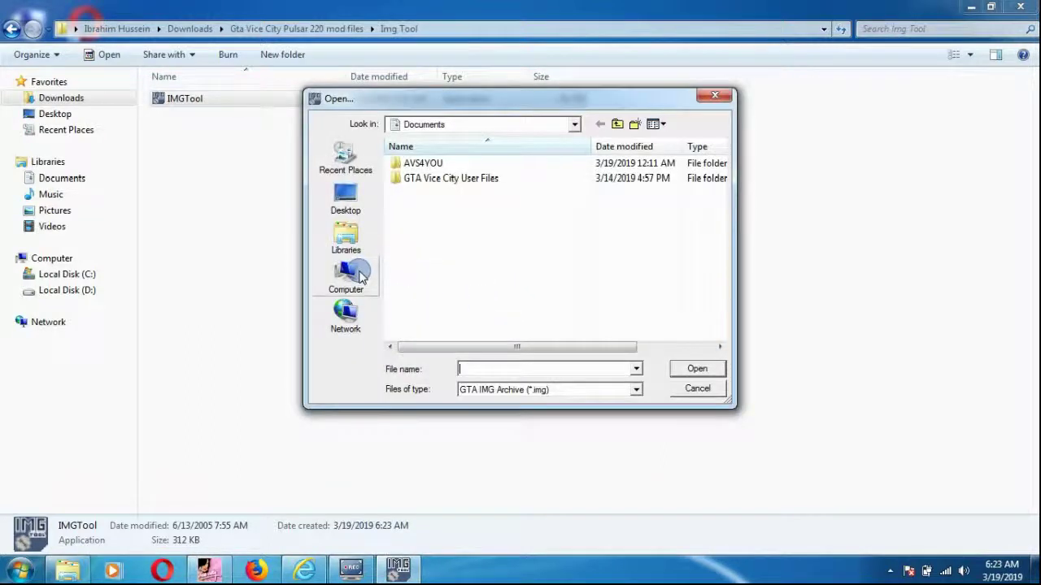
click(348, 278)
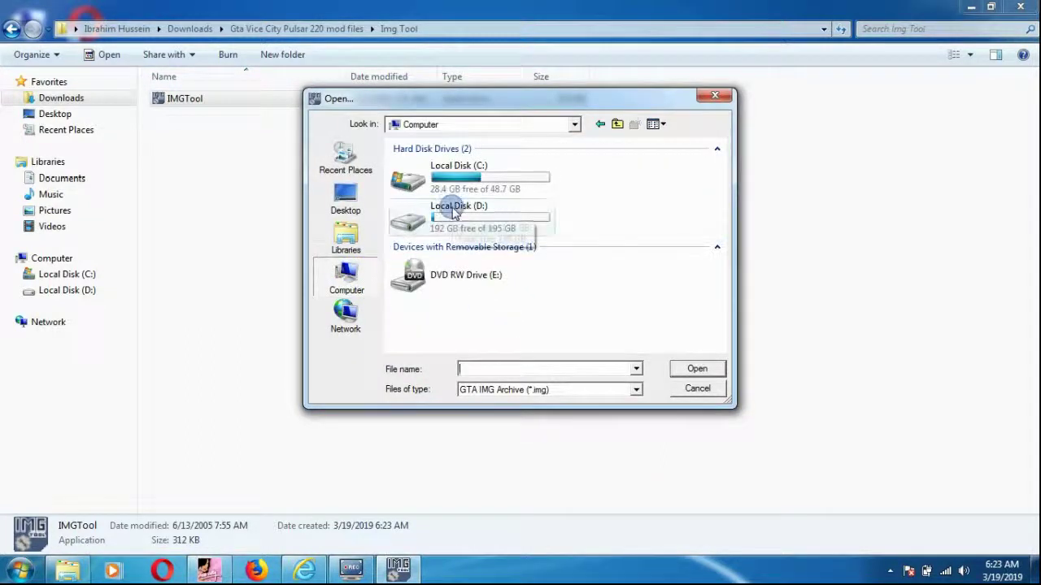
double_click(447, 208)
double_click(453, 164)
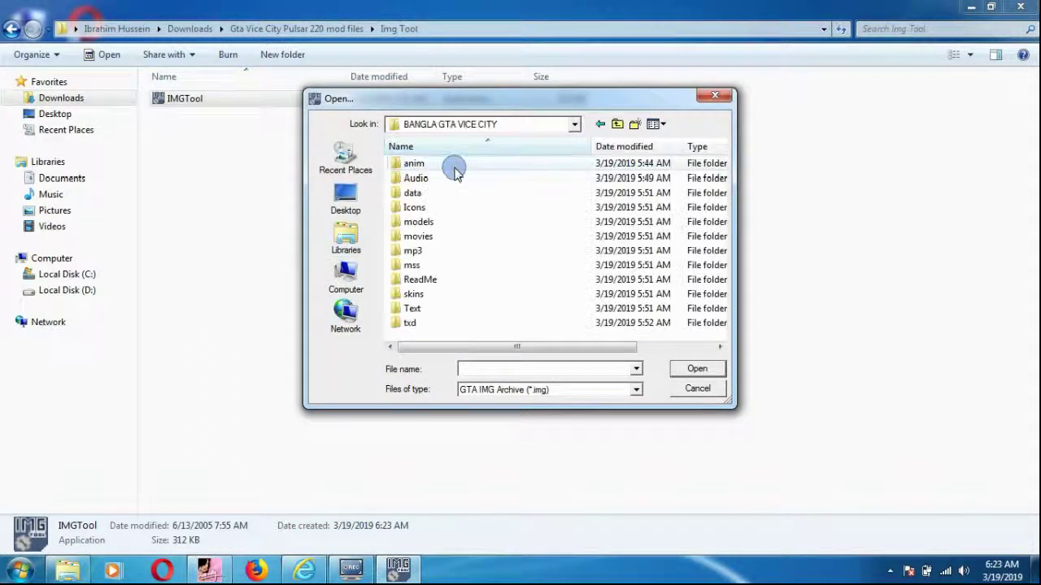
double_click(419, 222)
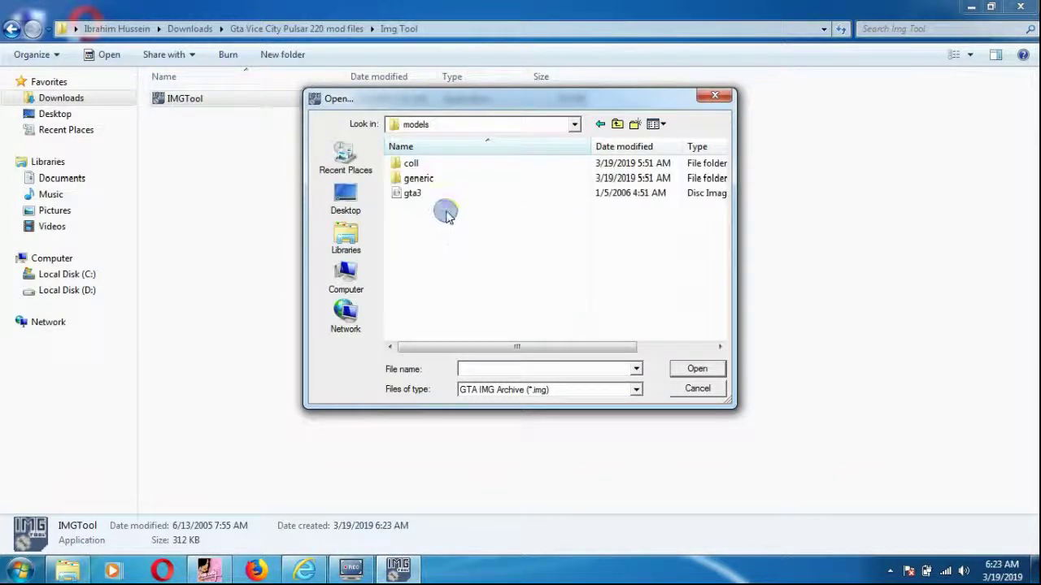
double_click(431, 193)
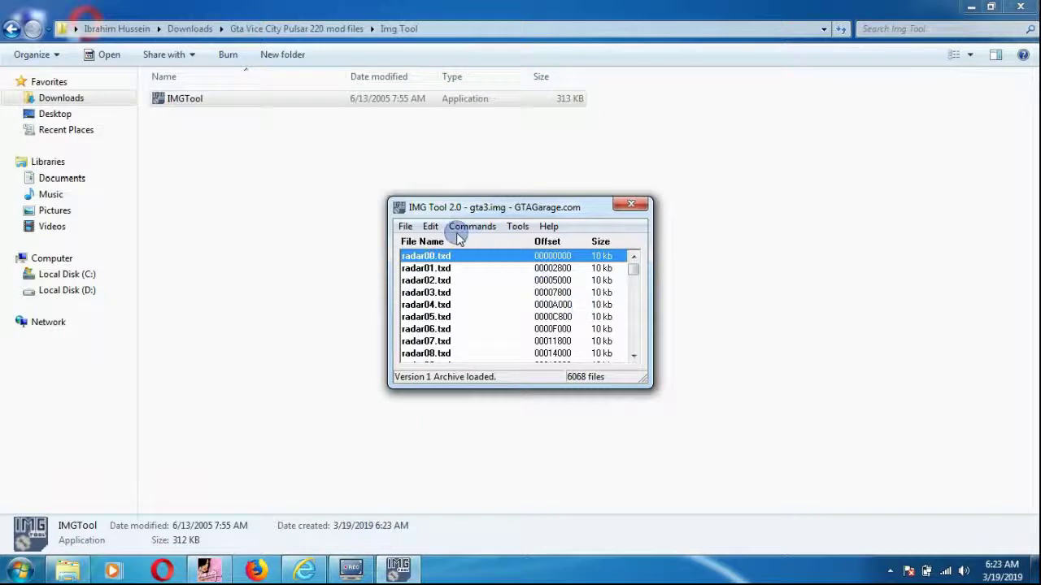
Search the gta3.img file list for "pcj".
click(431, 228)
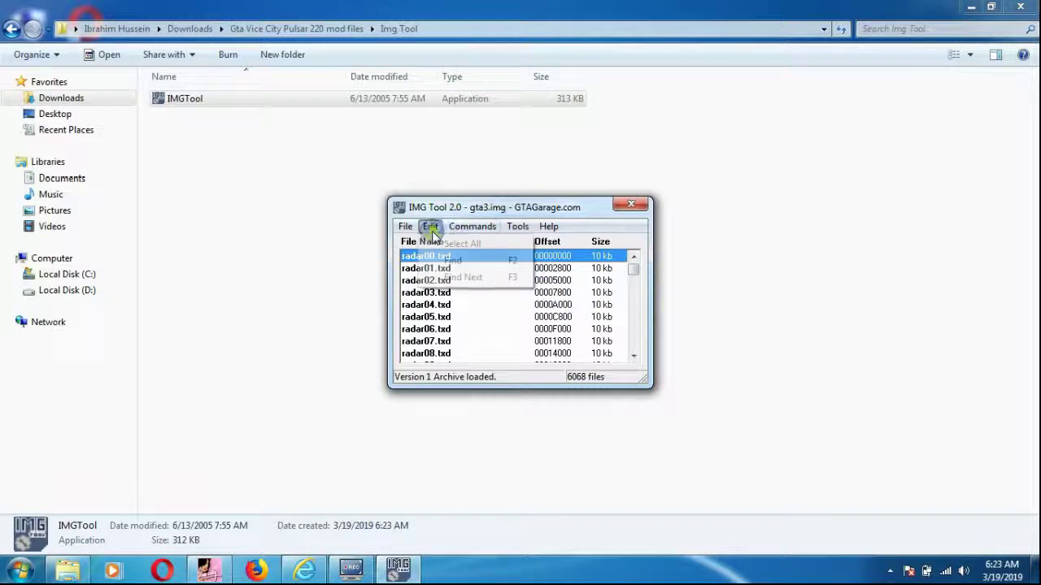
click(449, 261)
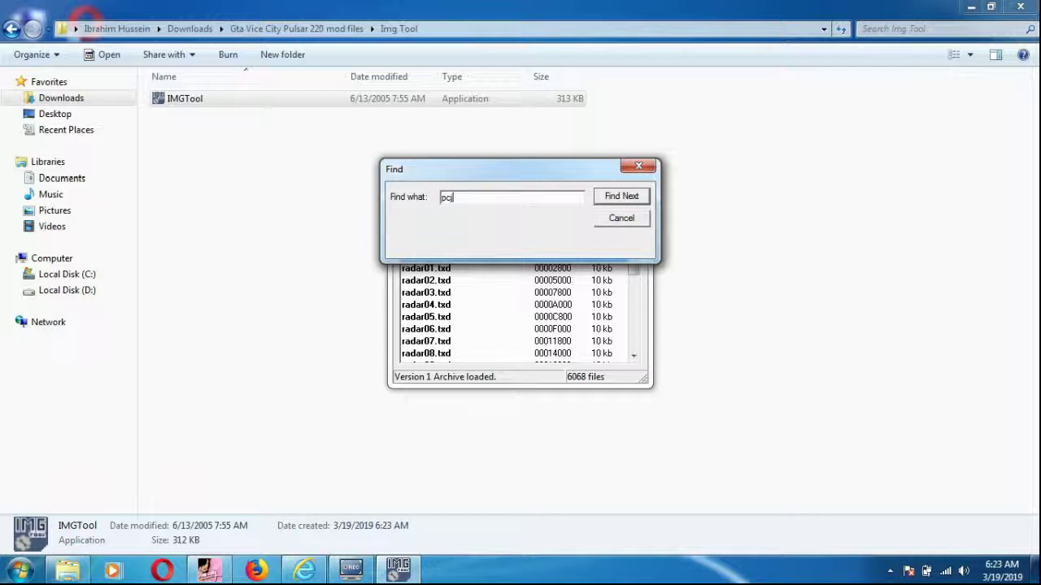
click(622, 196)
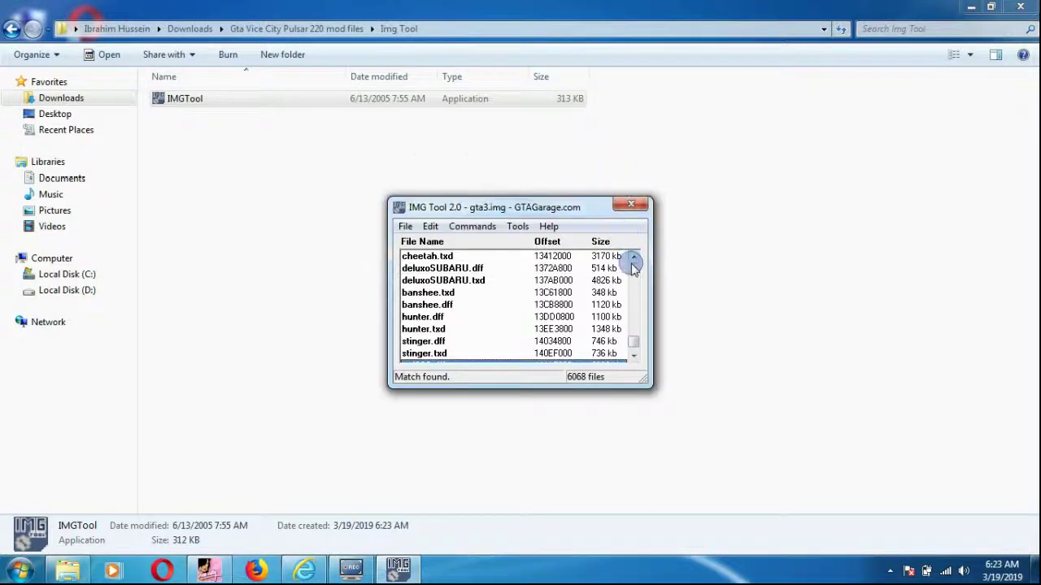
Delete pcj600.dff and pcj600.txd from the gta3.img archive.
click(634, 358)
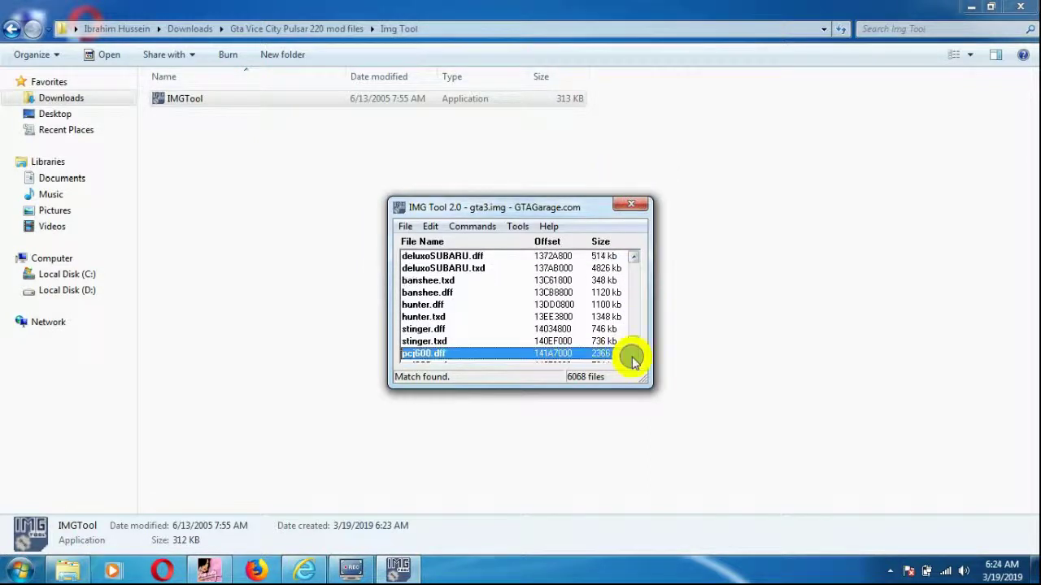
click(633, 358)
click(633, 359)
ctrl+click(411, 341)
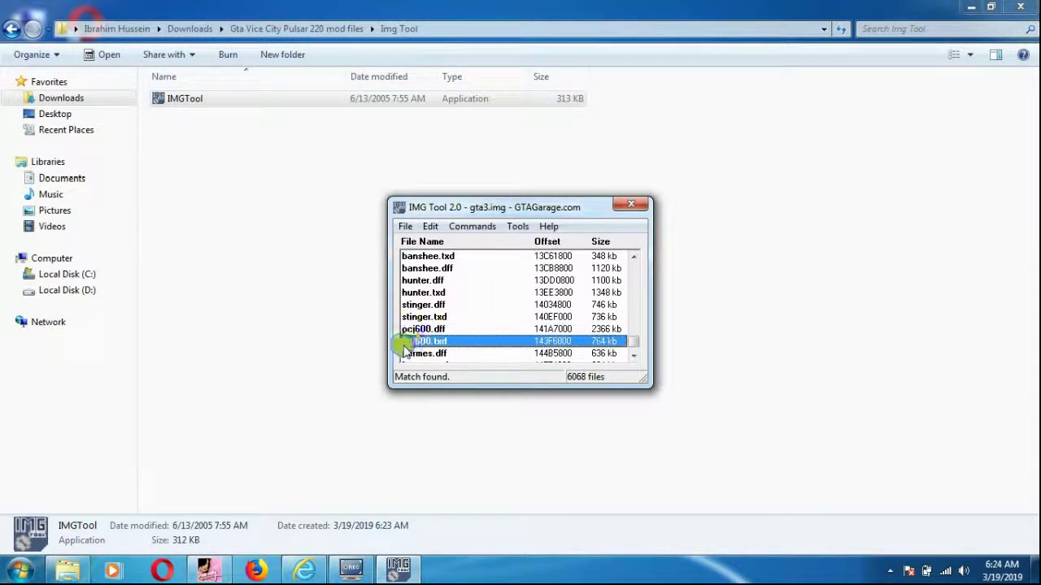
right_click(416, 335)
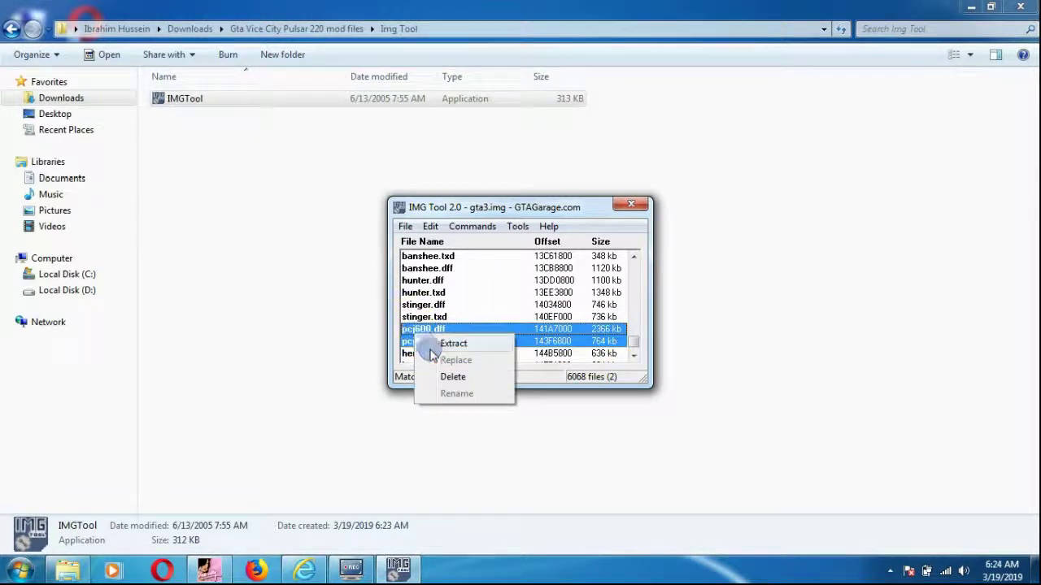
click(448, 378)
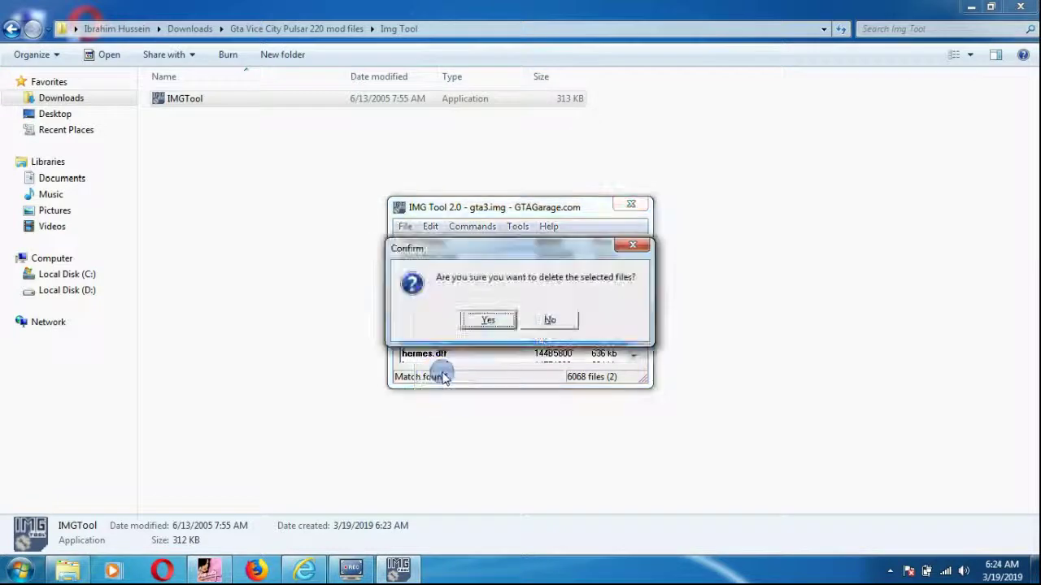
click(487, 320)
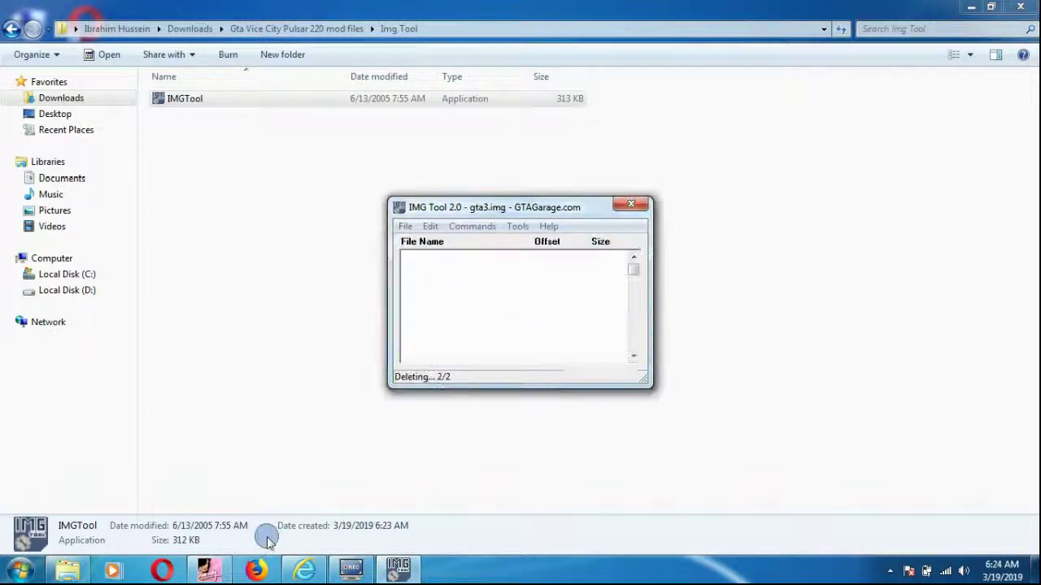
Close the running Bangla GTA VC game and start adding files to the gta3.img archive.
right_click(211, 569)
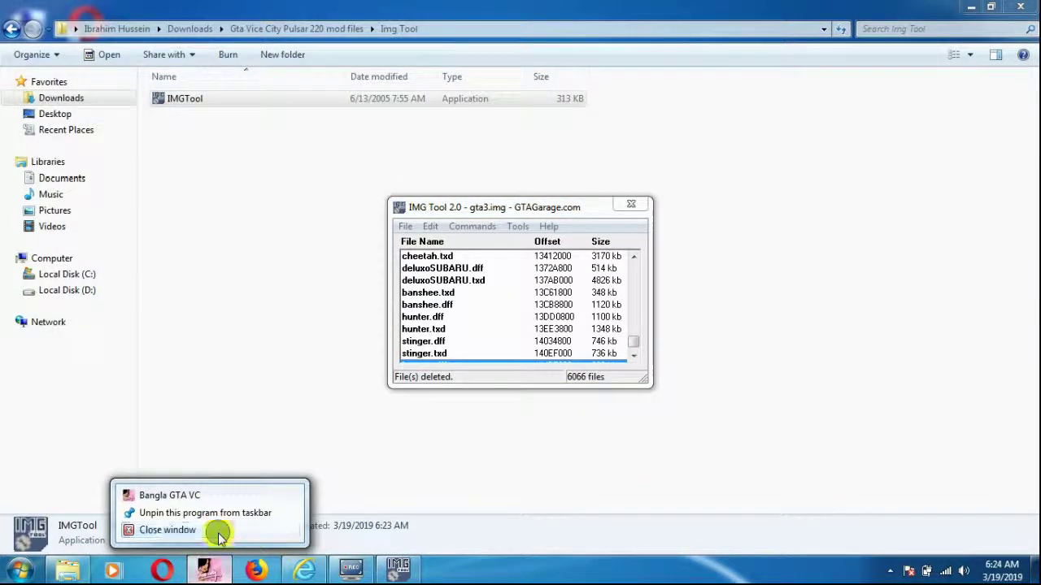
click(217, 533)
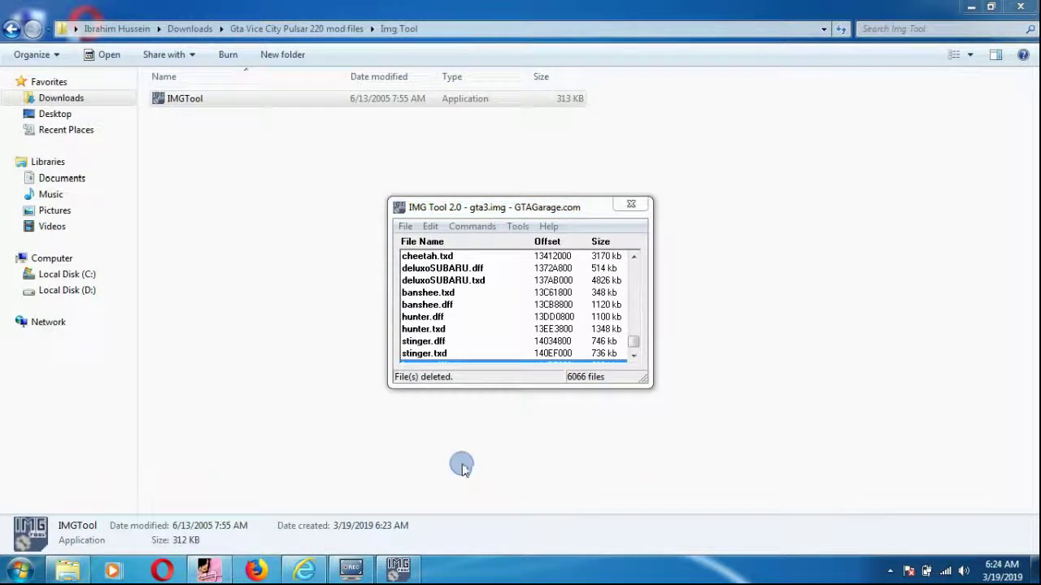
click(635, 360)
click(635, 361)
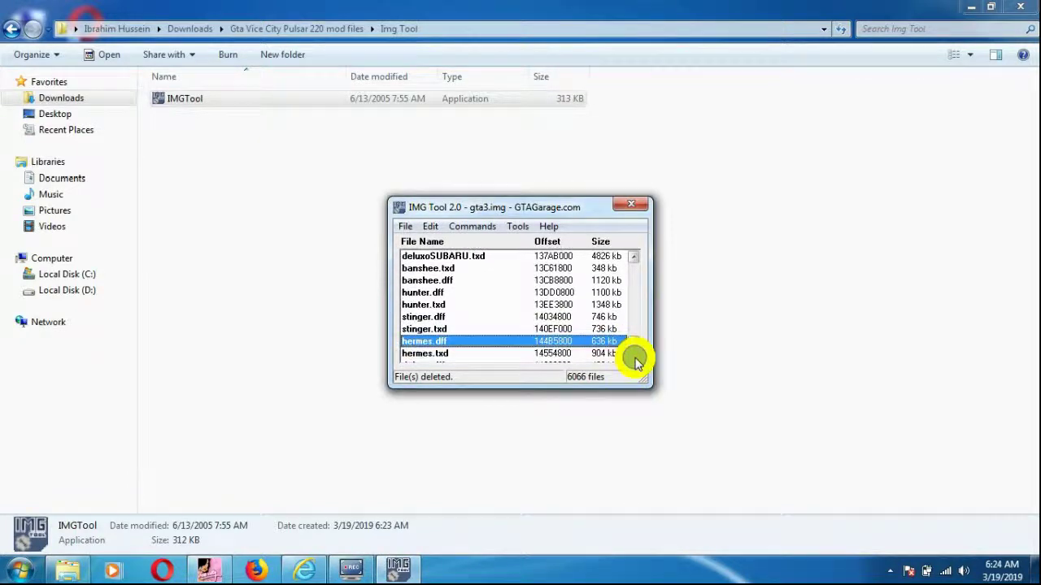
click(472, 230)
click(479, 244)
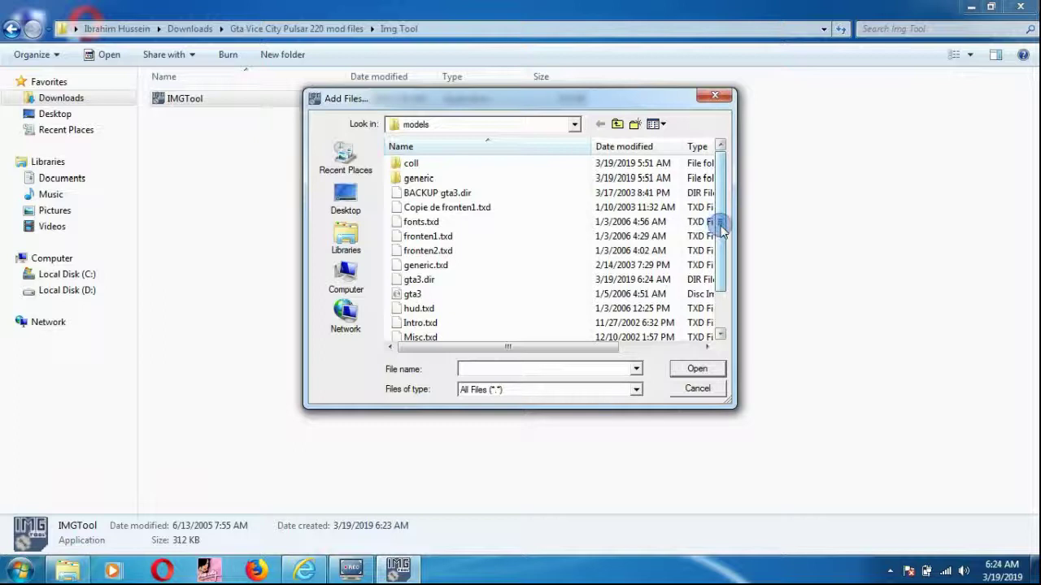
mouse_move(721, 232)
mouse_down()
mouse_move(724, 257)
mouse_move(720, 211)
mouse_up()
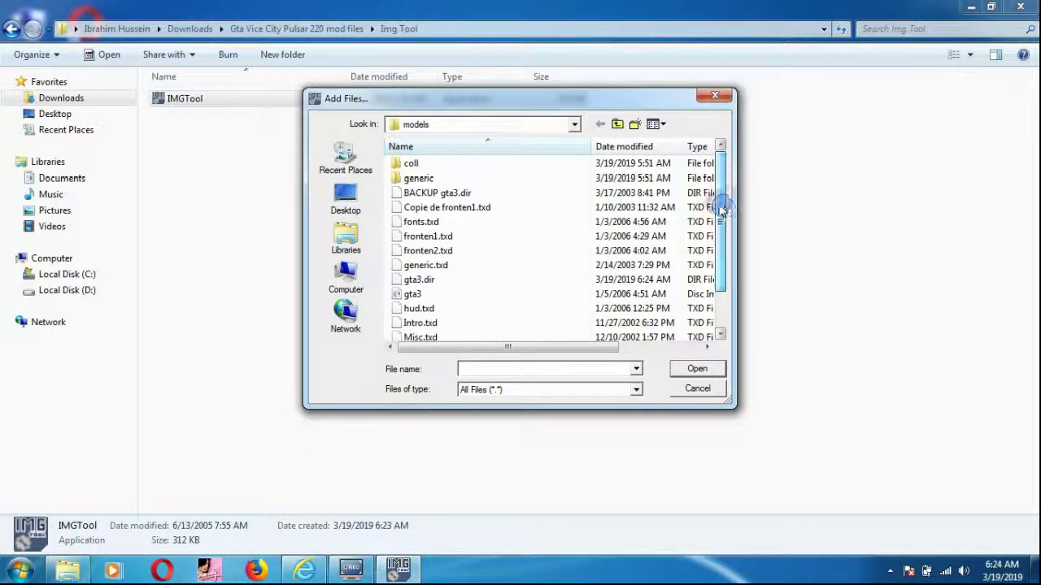
double_click(524, 165)
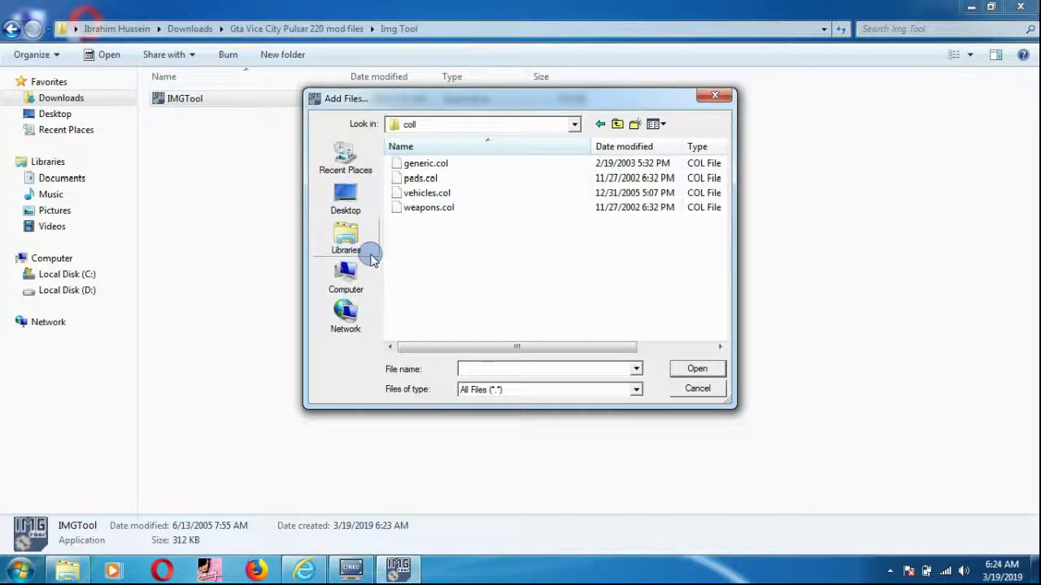
click(346, 275)
double_click(456, 210)
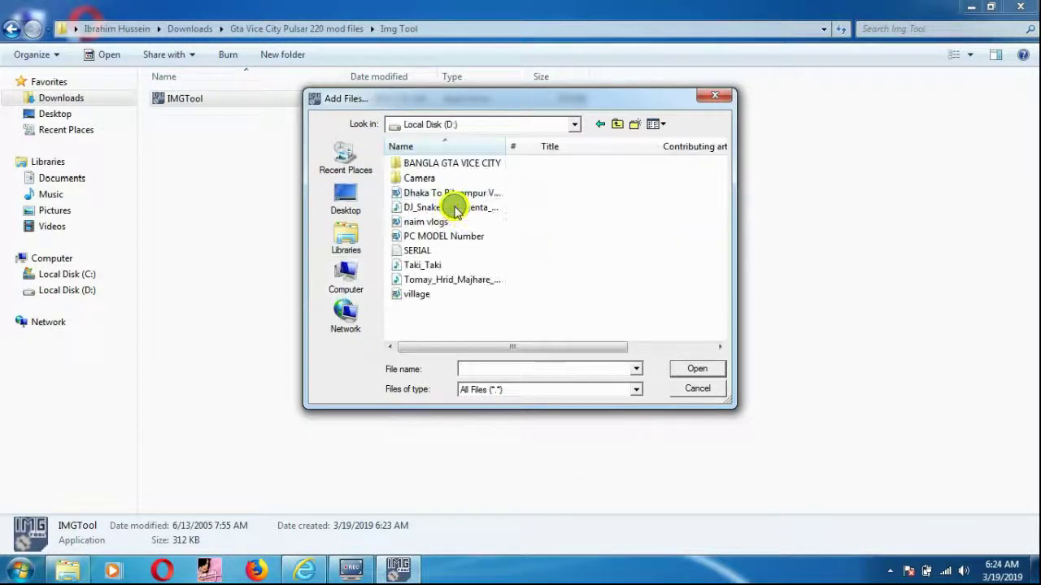
double_click(453, 163)
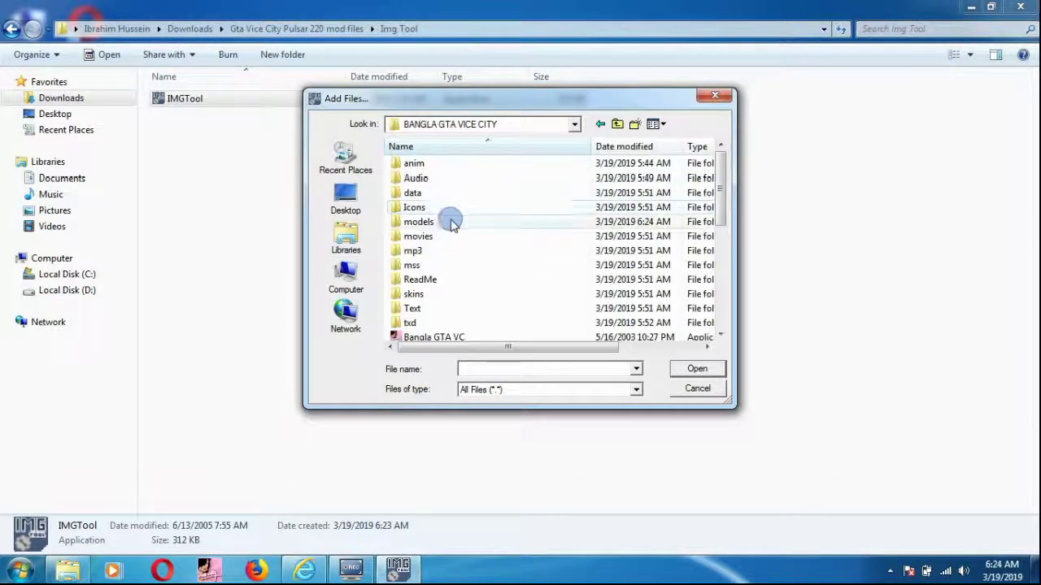
double_click(448, 221)
double_click(449, 178)
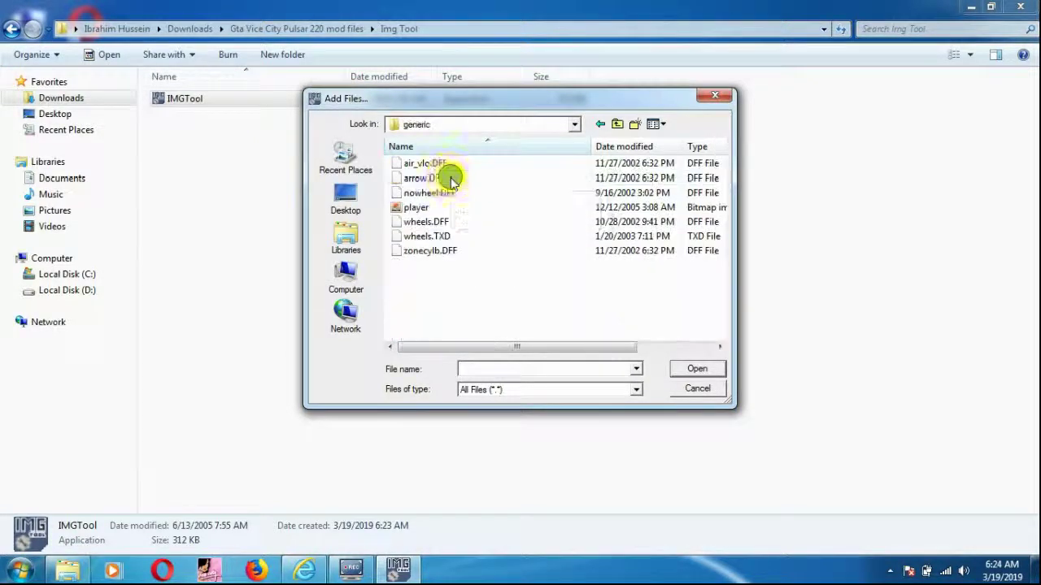
click(347, 274)
double_click(460, 218)
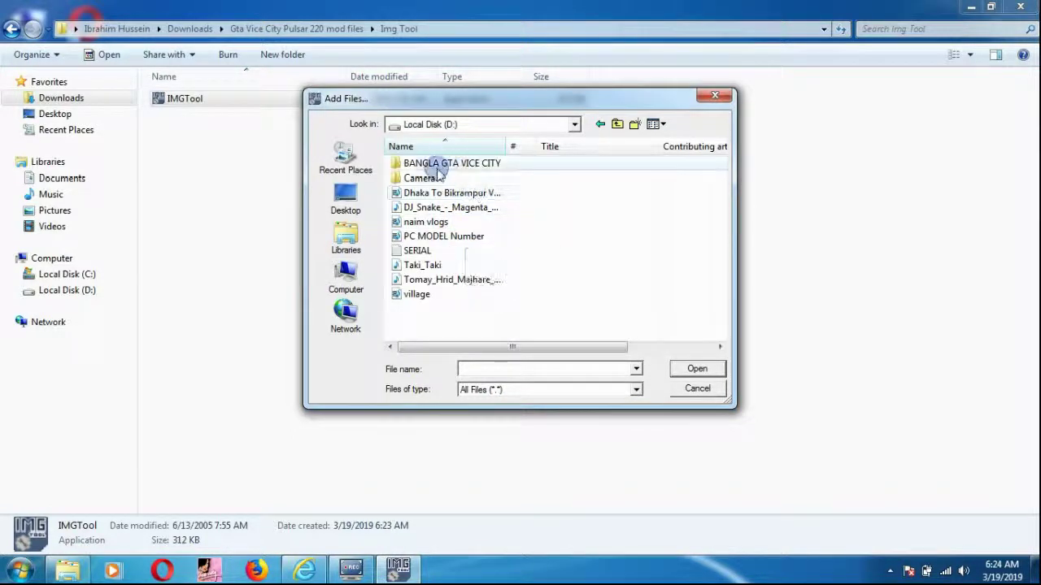
click(346, 273)
Add pcj600.dff and pcj600.txd from the GTA Vice City Pulsar Mod folder, inside the mod files in Downloads, to gta3.img.
click(346, 199)
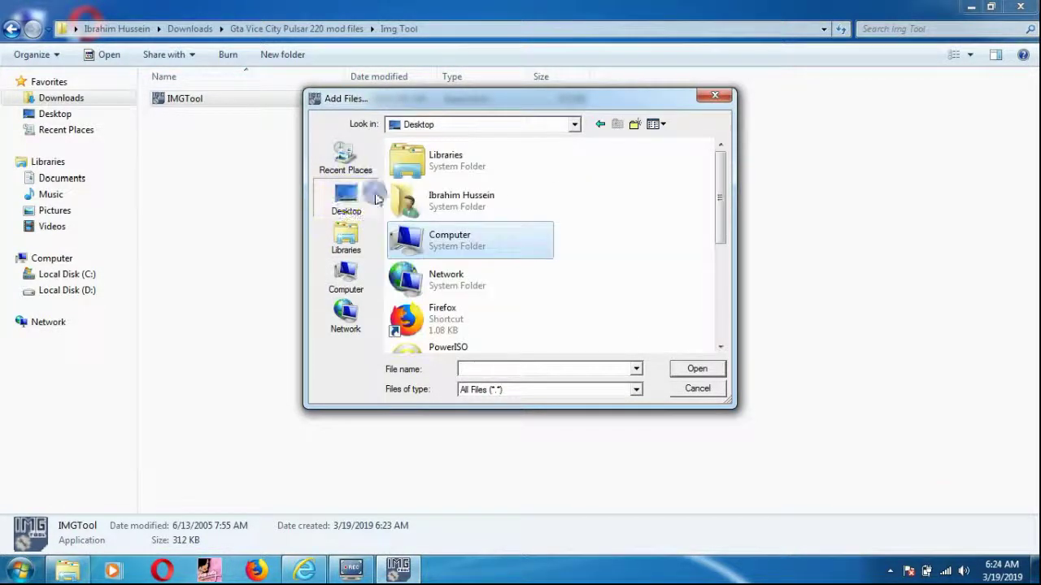
double_click(460, 203)
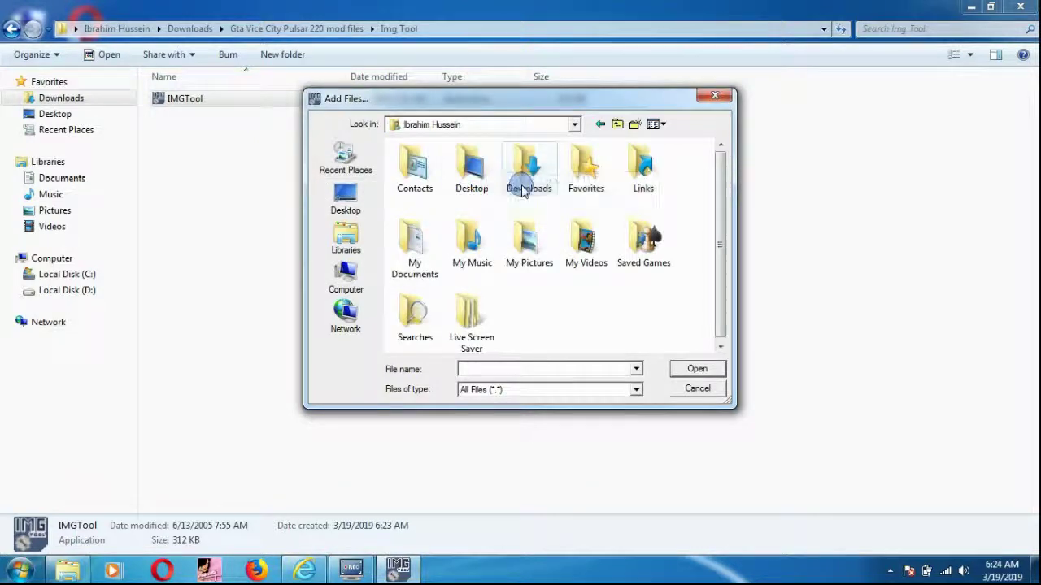
double_click(522, 188)
double_click(452, 164)
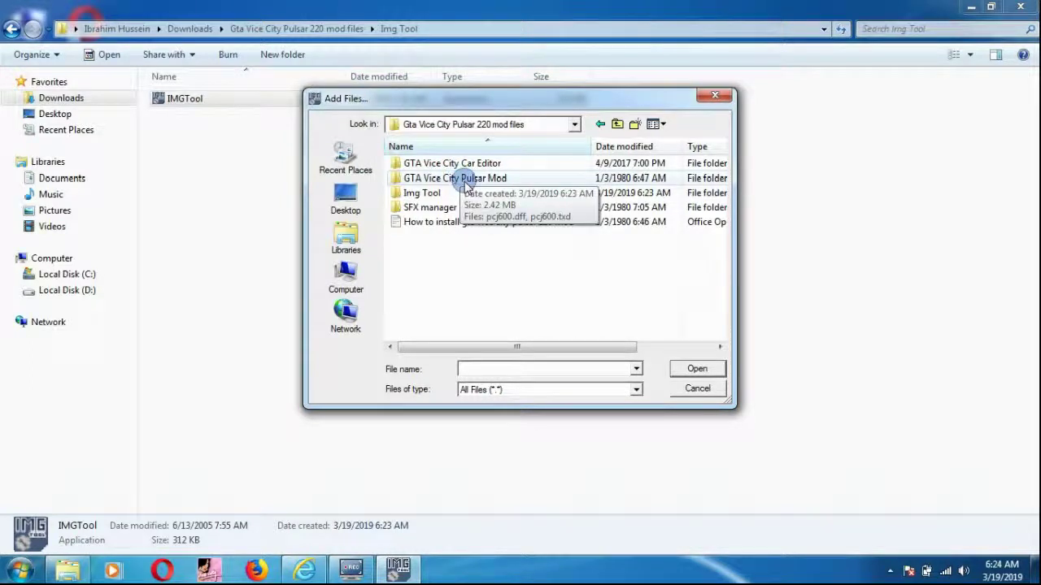
double_click(467, 179)
drag(414, 204, 419, 173)
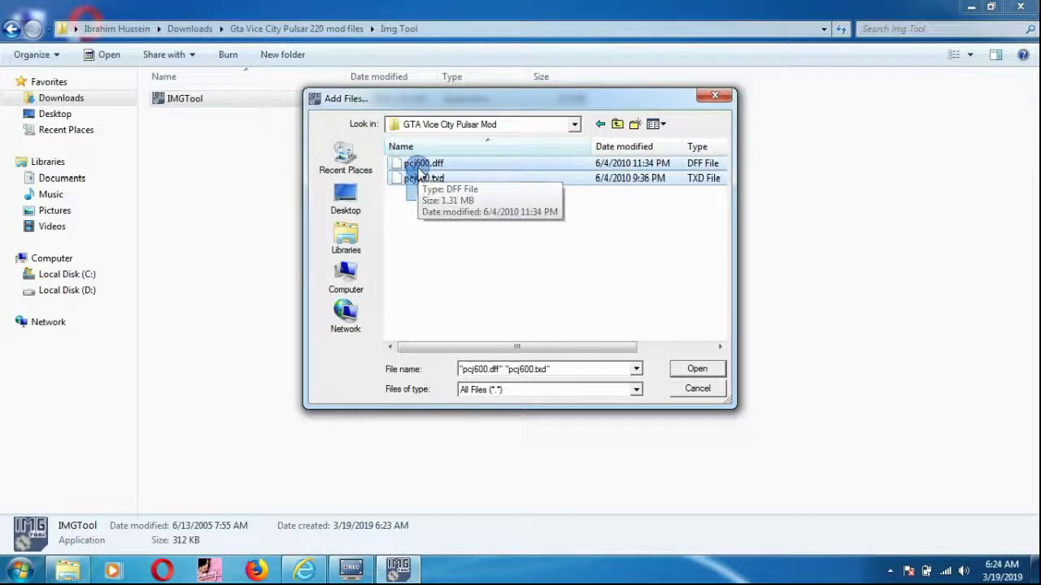
click(699, 371)
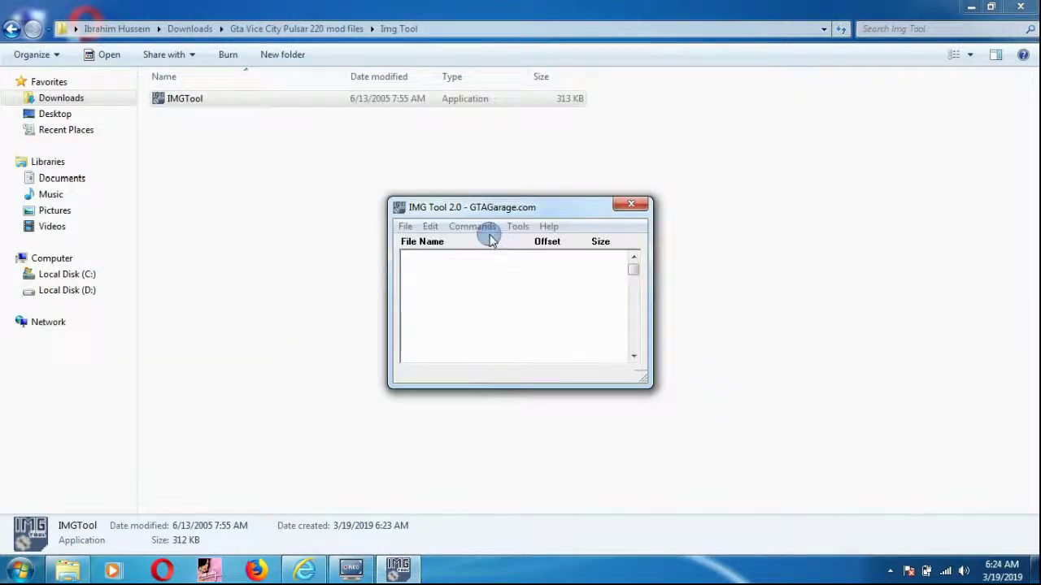
Rebuild the gta3.img archive and close IMG Tool.
click(474, 227)
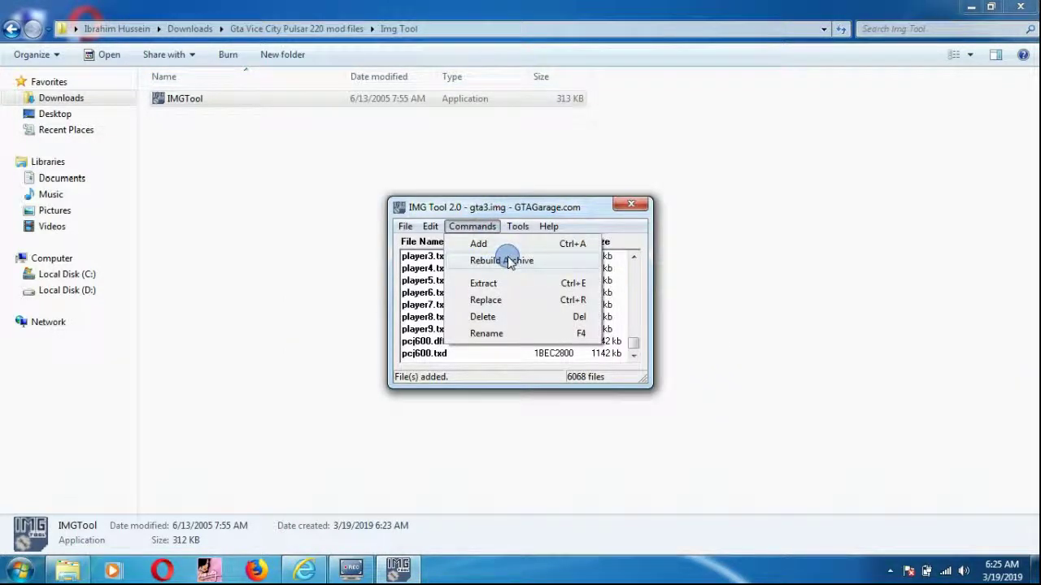
click(504, 260)
click(487, 324)
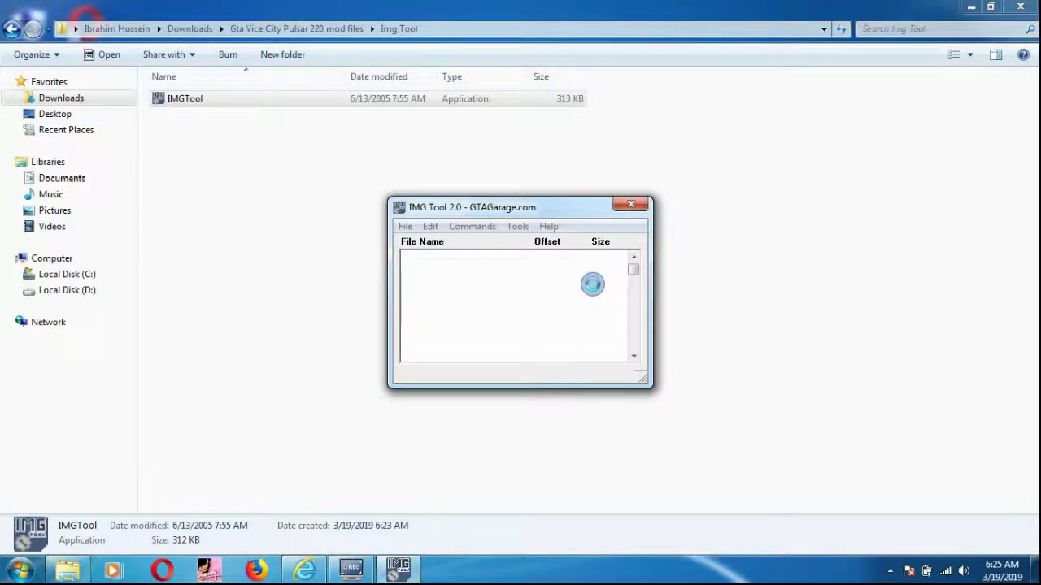
click(638, 205)
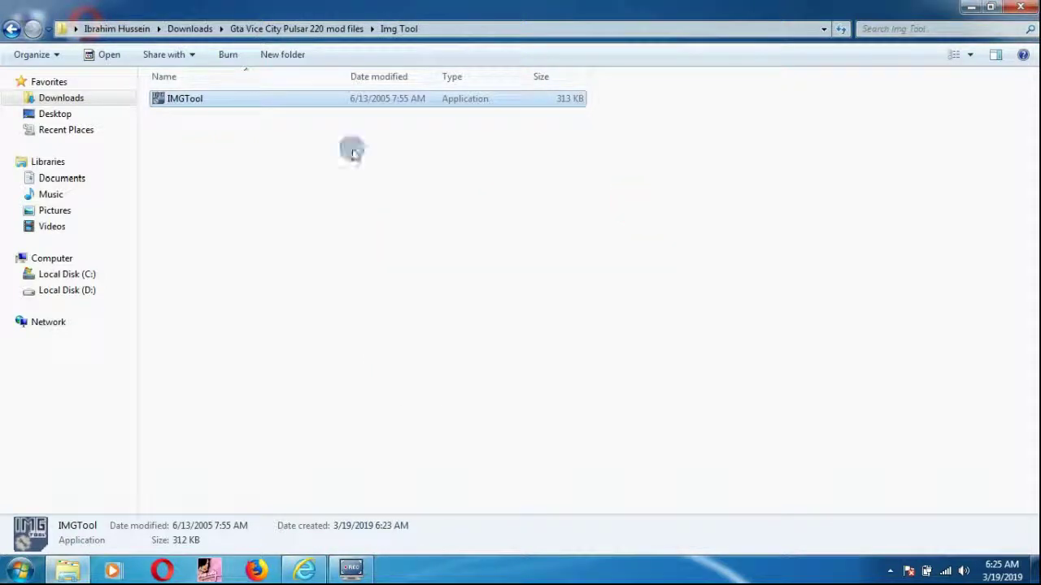
Launch the GTAViceCarEditor installer from the GTA Vice City Car Editor folder and agree to continue with the installation.
click(8, 31)
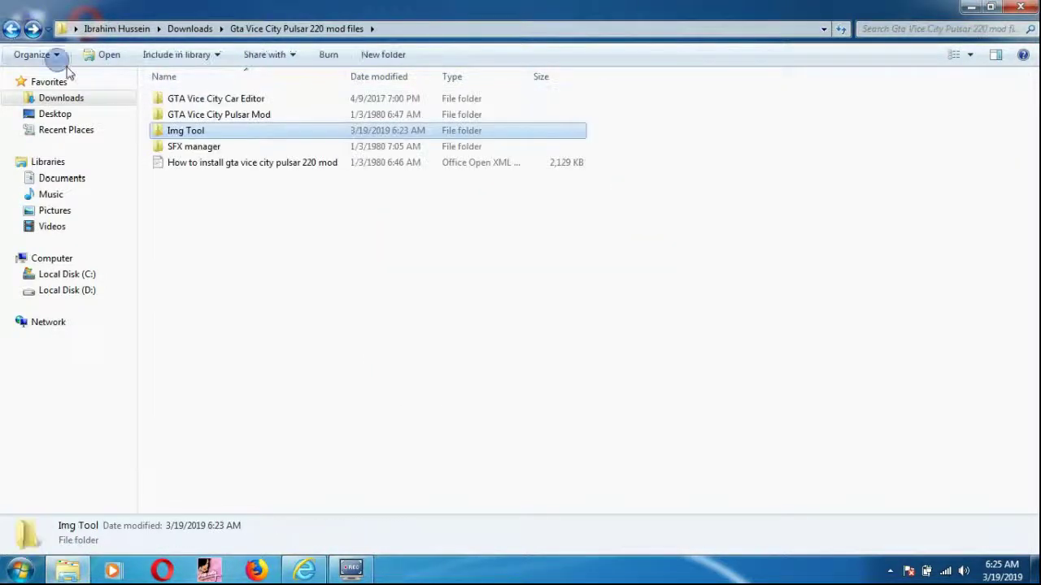
double_click(222, 116)
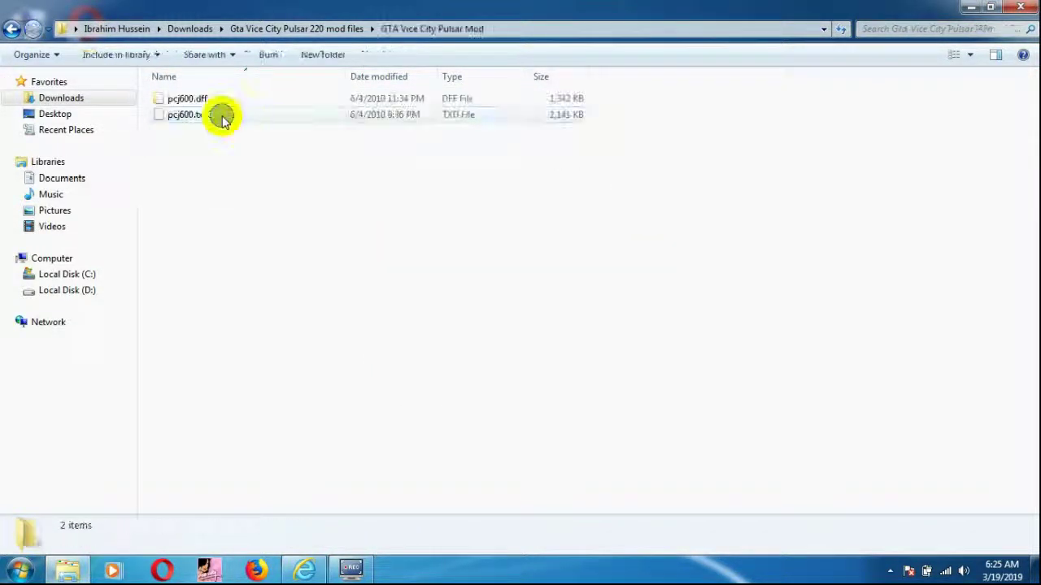
click(16, 29)
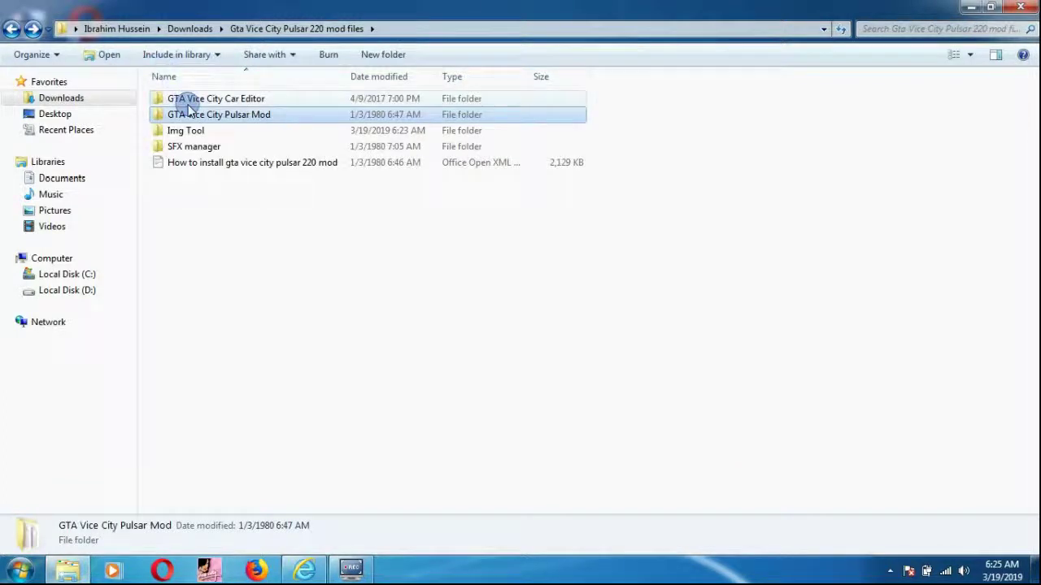
double_click(185, 104)
click(191, 101)
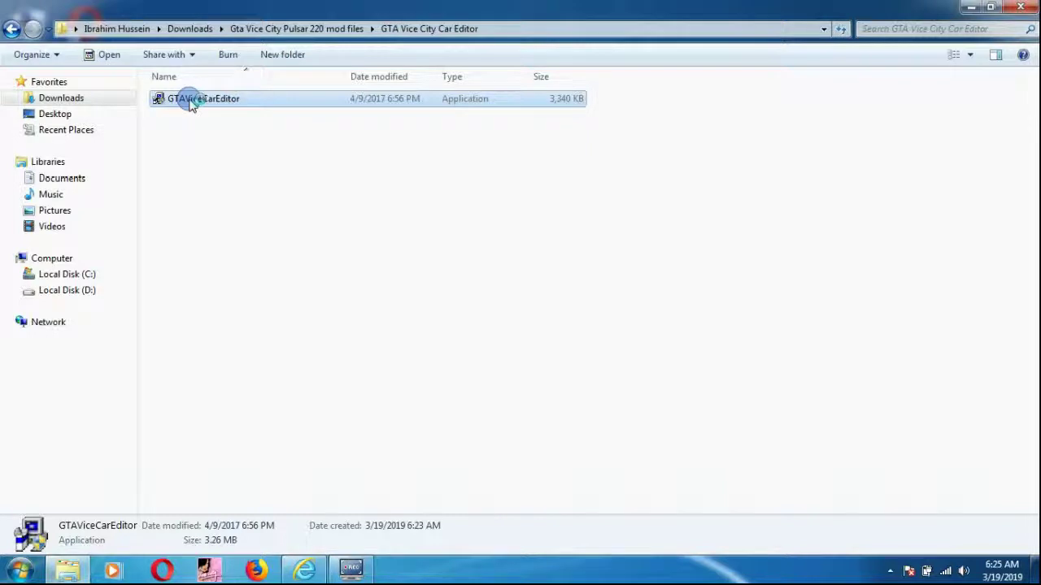
double_click(191, 101)
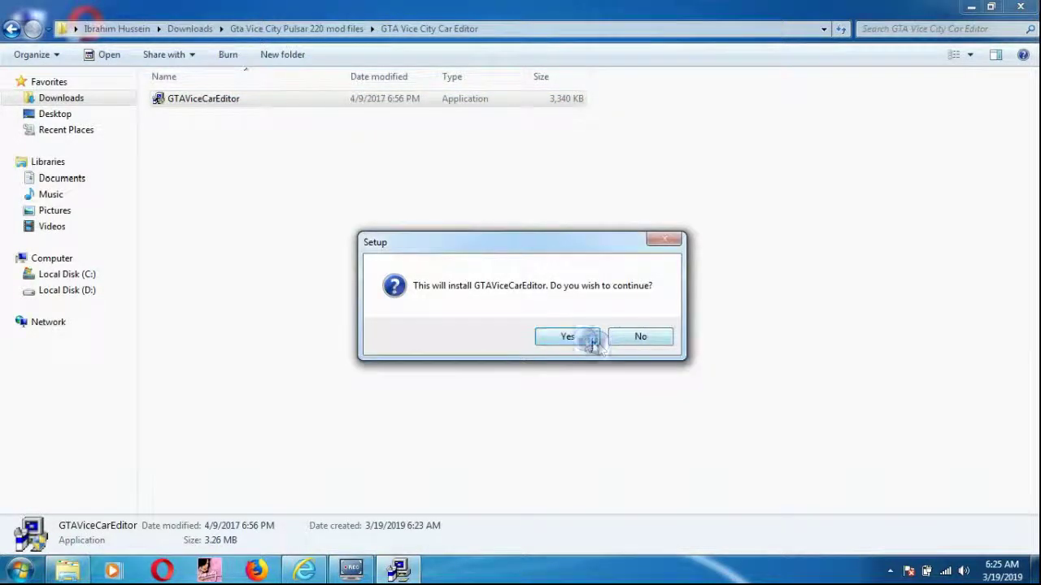
click(592, 339)
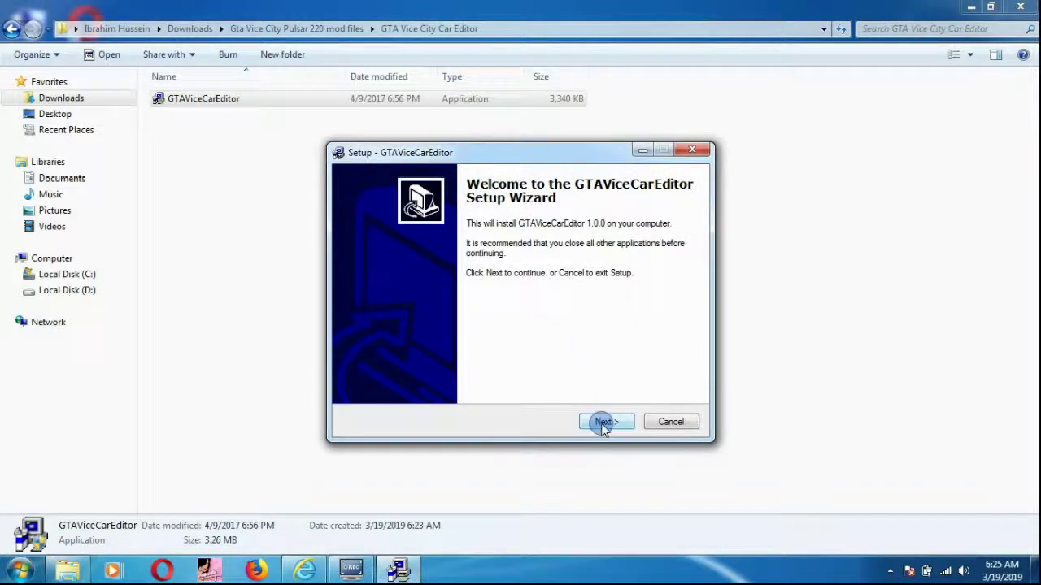
Install GTAViceCarEditor with the default settings, close the folder window and finish setup with the editor set to launch.
click(606, 422)
click(606, 422)
click(606, 422)
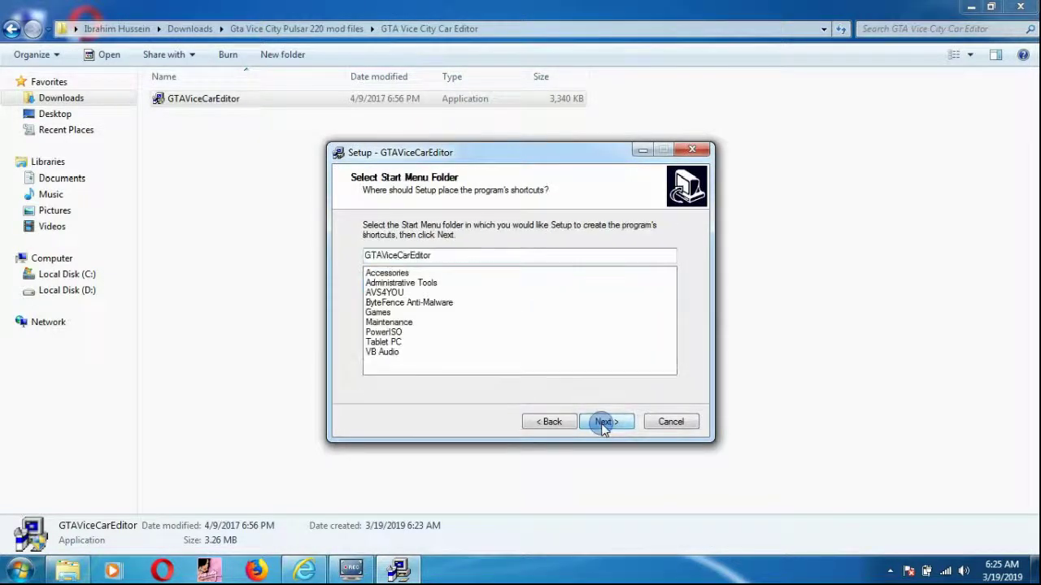
click(606, 422)
click(605, 422)
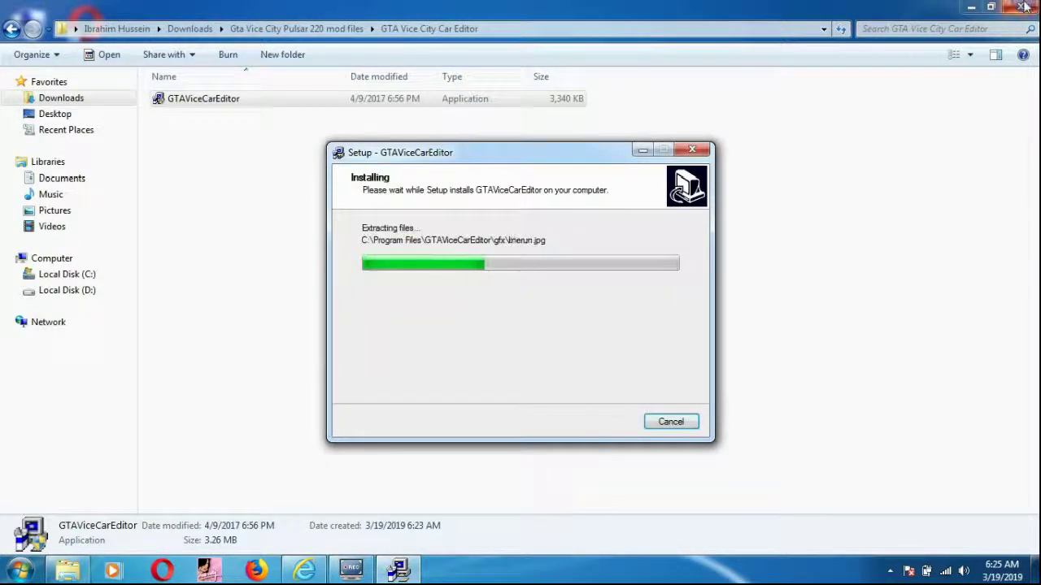
click(1023, 7)
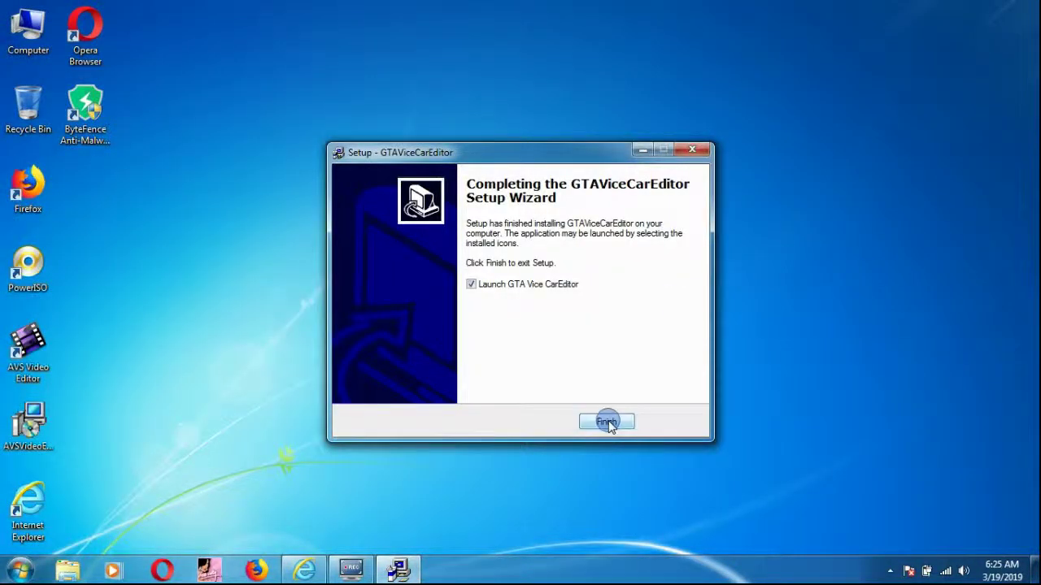
click(606, 422)
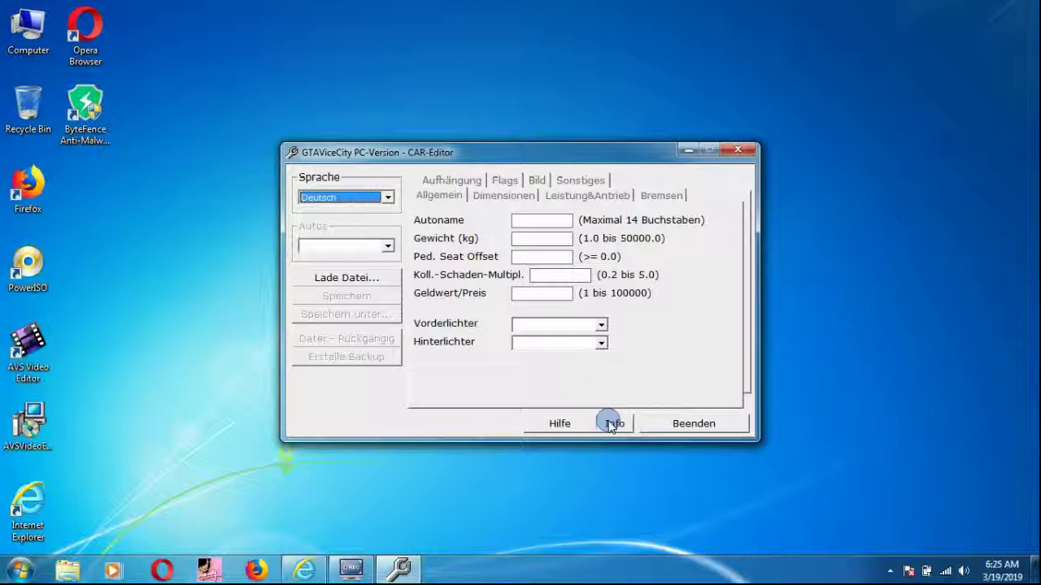
Dismiss the file selection dialog and switch the CAR-Editor language from Deutsch to English.
click(356, 279)
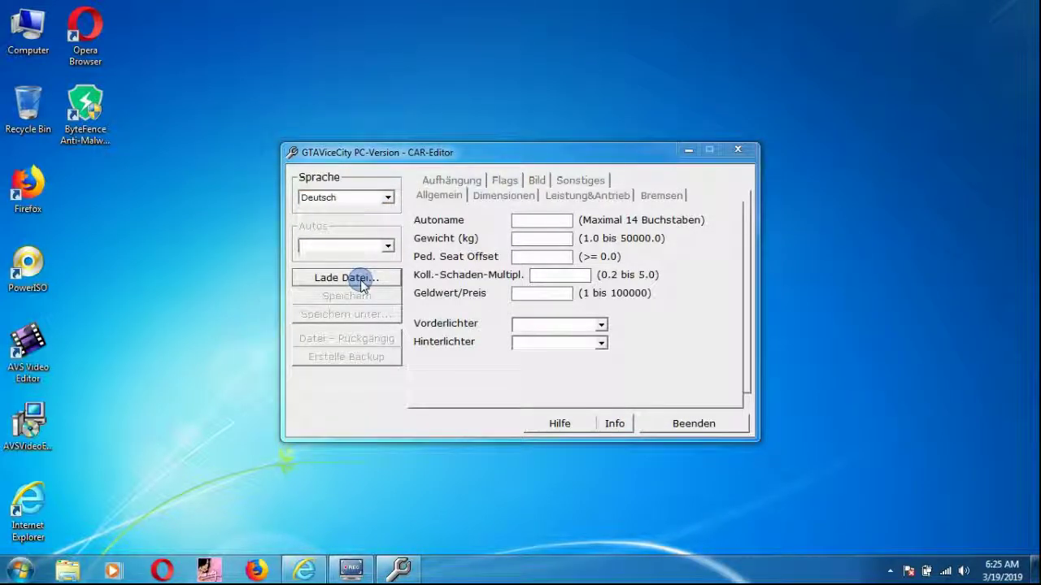
click(793, 152)
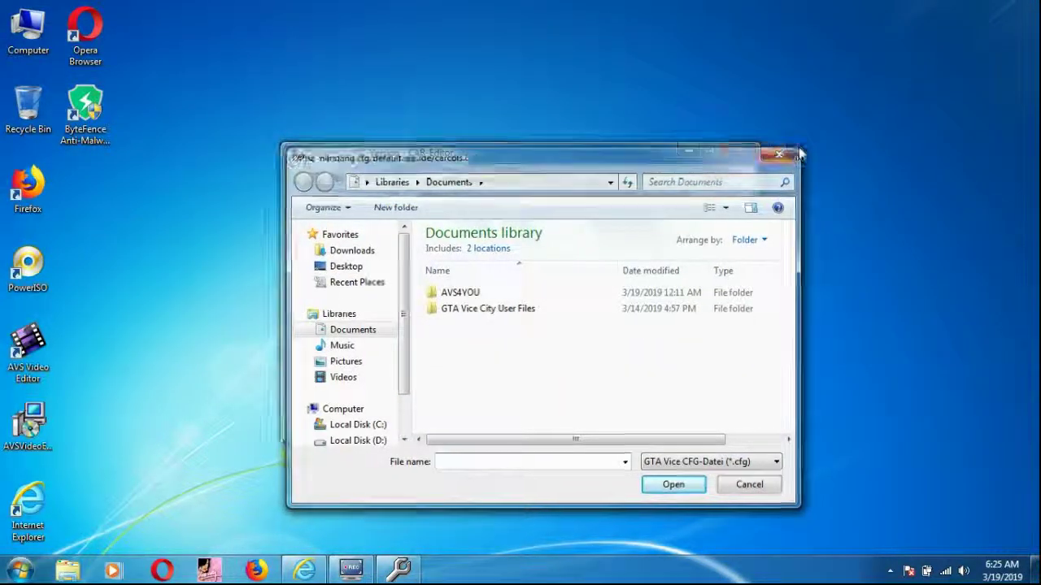
click(381, 198)
click(334, 222)
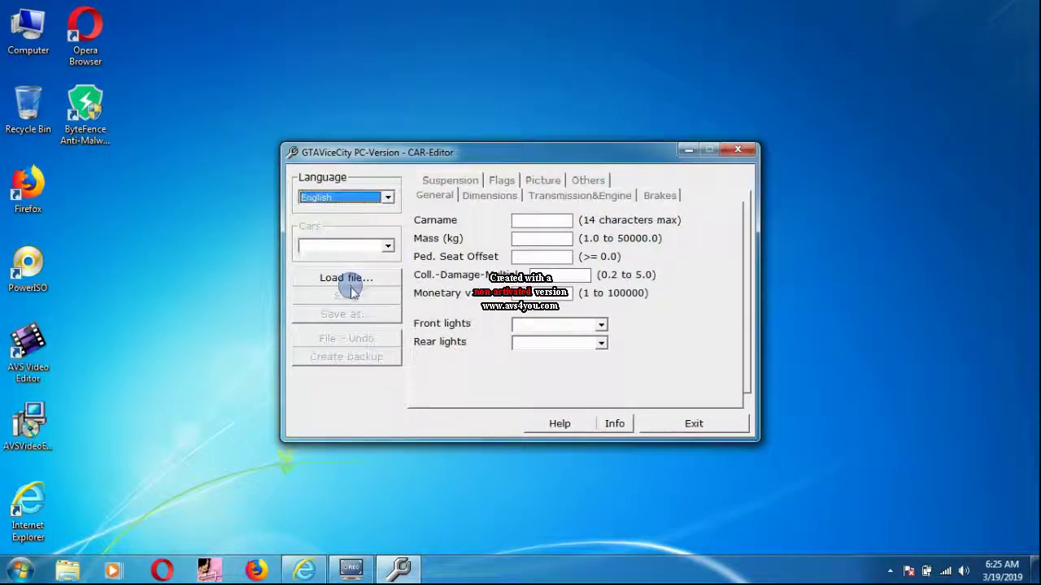
Load handling.cfg from the data folder of BANGLA GTA VICE CITY on Local Disk (D:) and dismiss the error list.
click(338, 279)
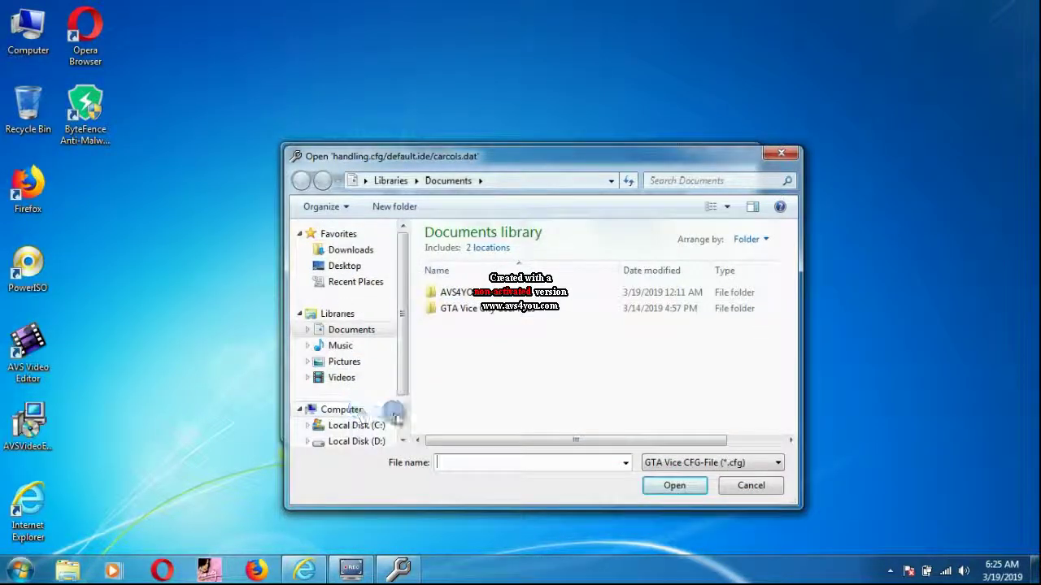
scroll(383, 410, down, 2)
click(372, 388)
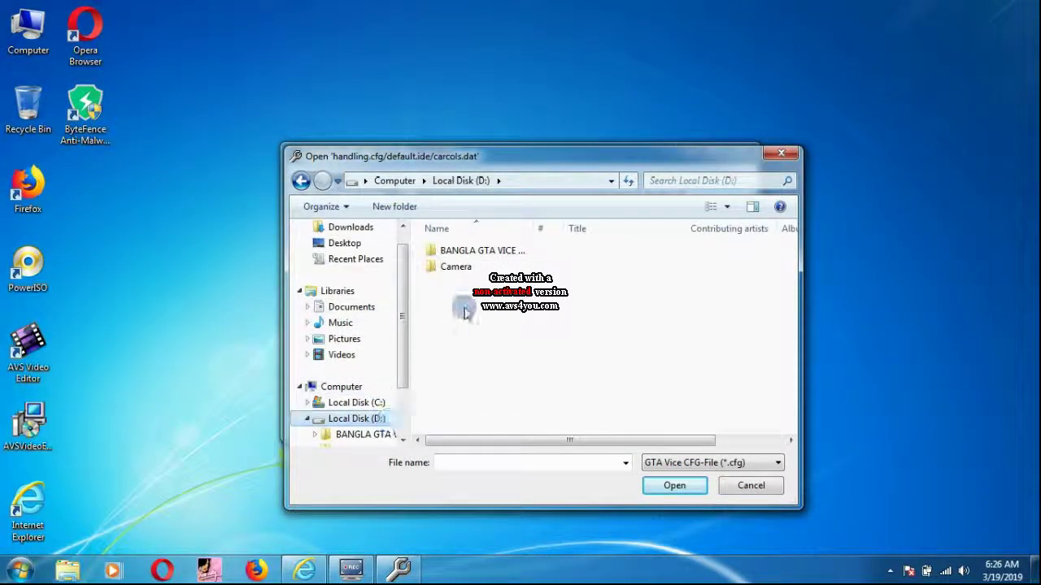
double_click(455, 252)
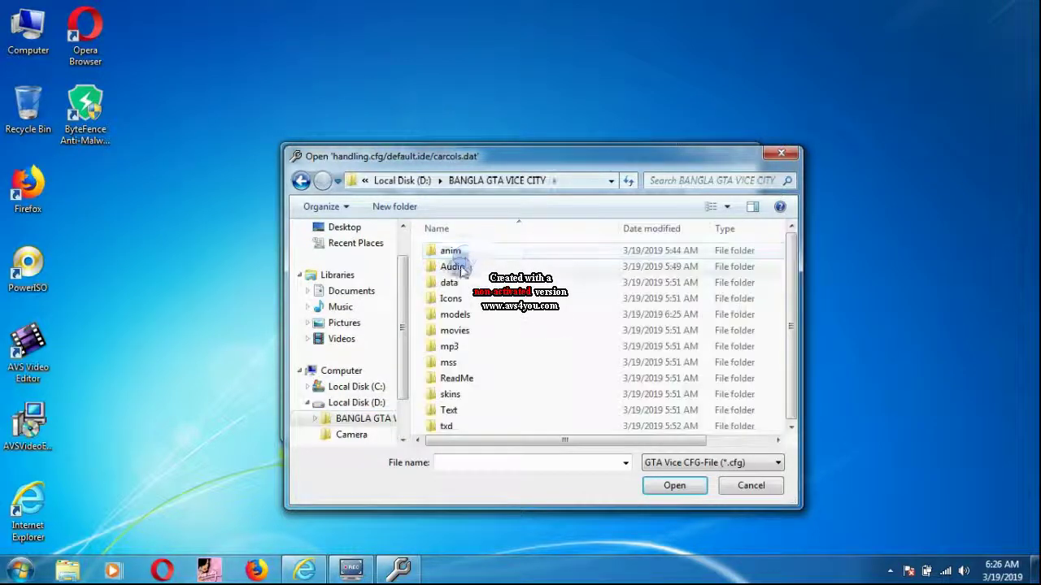
double_click(465, 315)
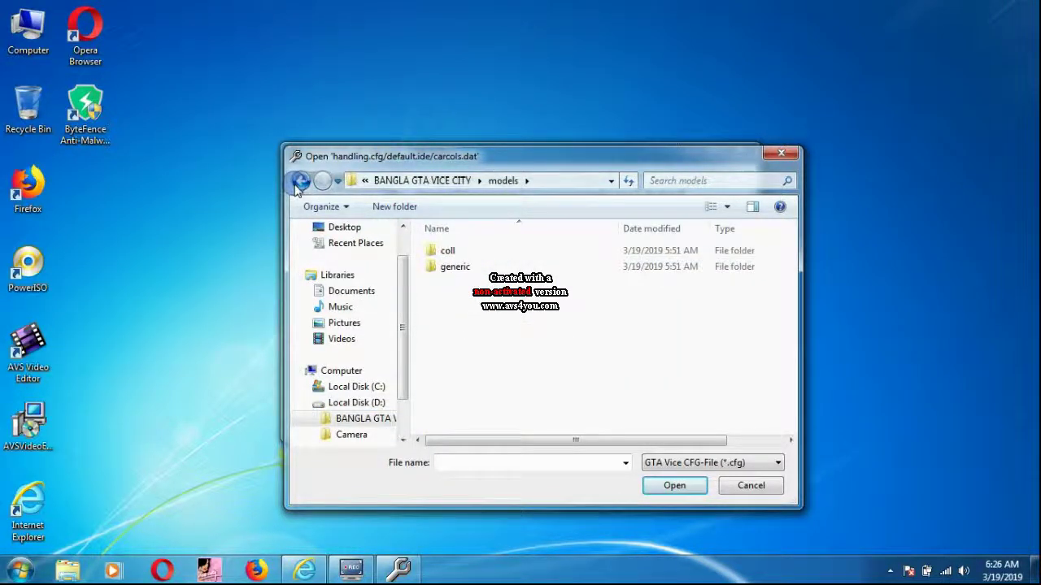
click(300, 180)
double_click(449, 282)
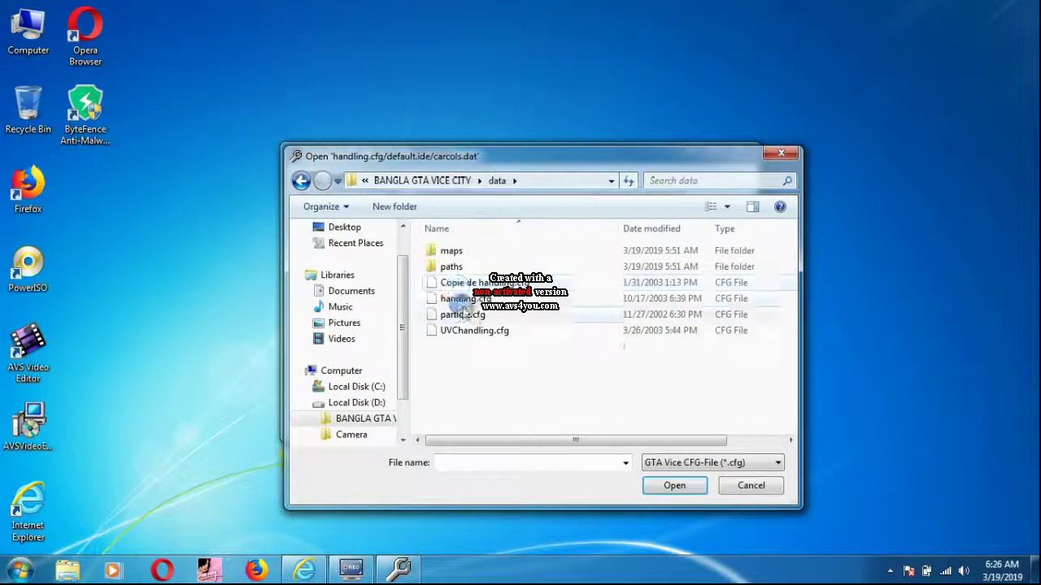
double_click(463, 298)
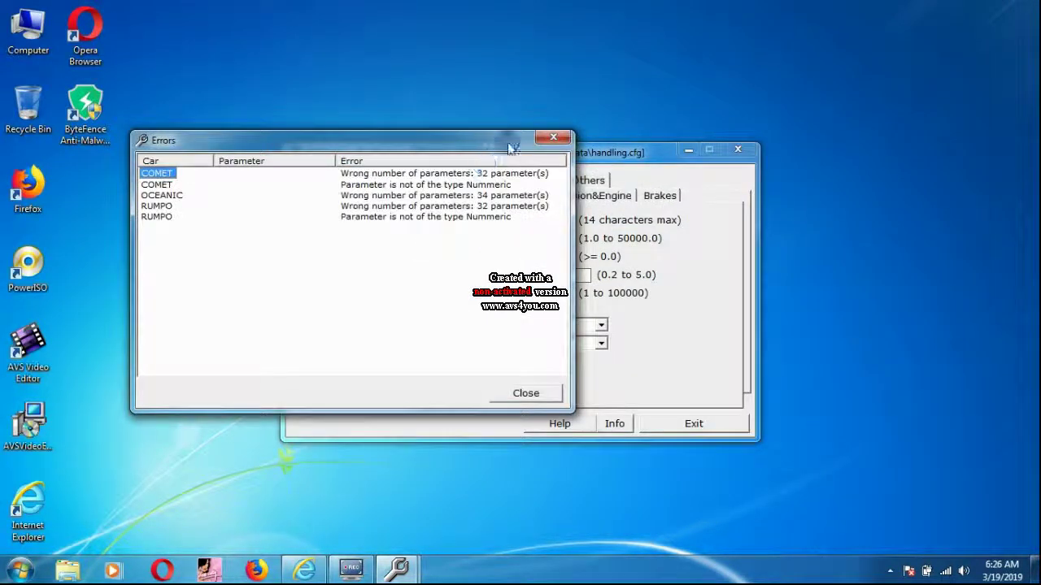
click(544, 137)
Choose BIKE as the vehicle to edit and set its mass to 30000 kg.
click(363, 246)
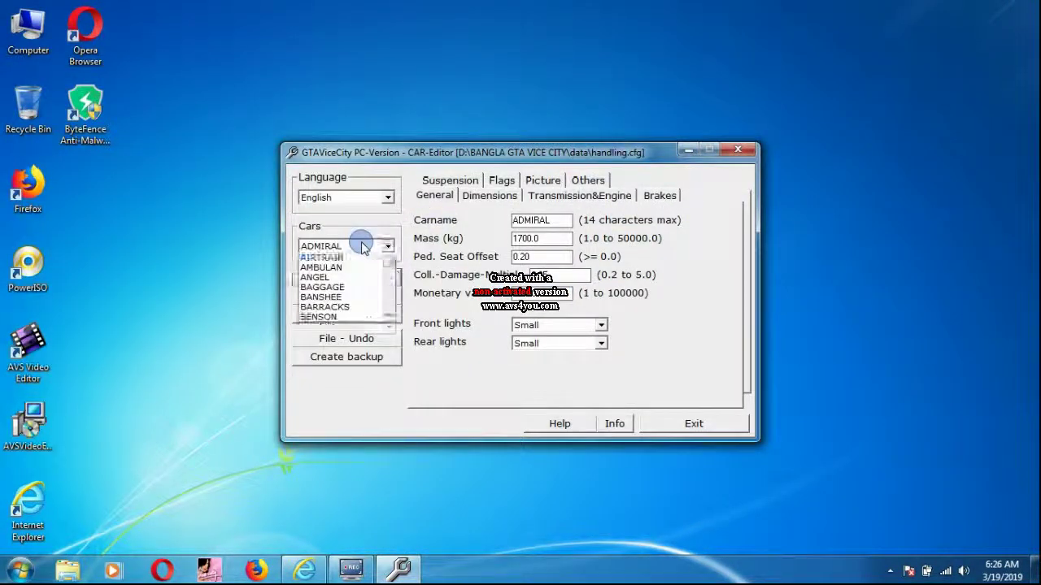
click(363, 246)
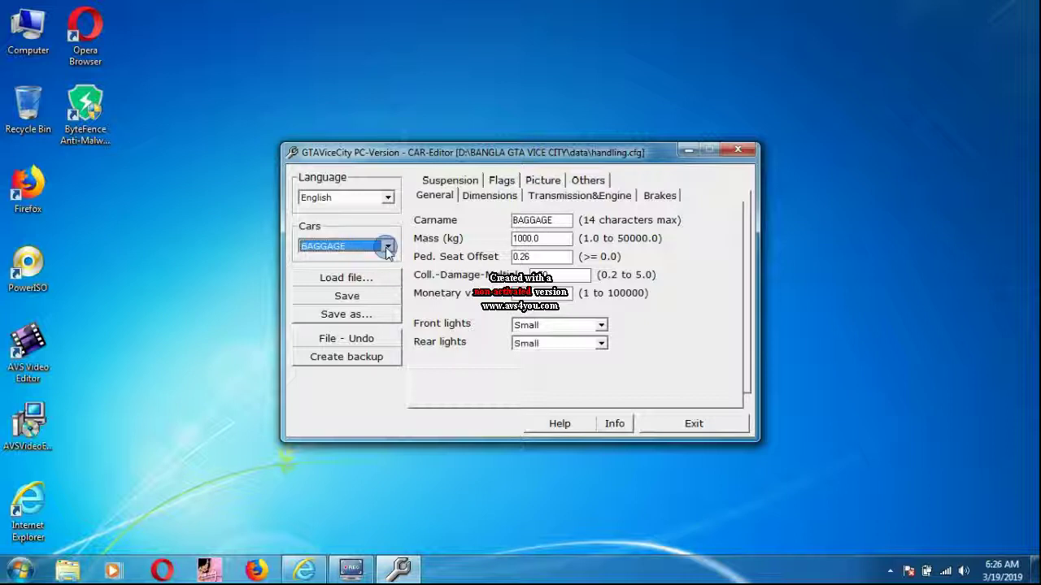
click(362, 245)
click(358, 315)
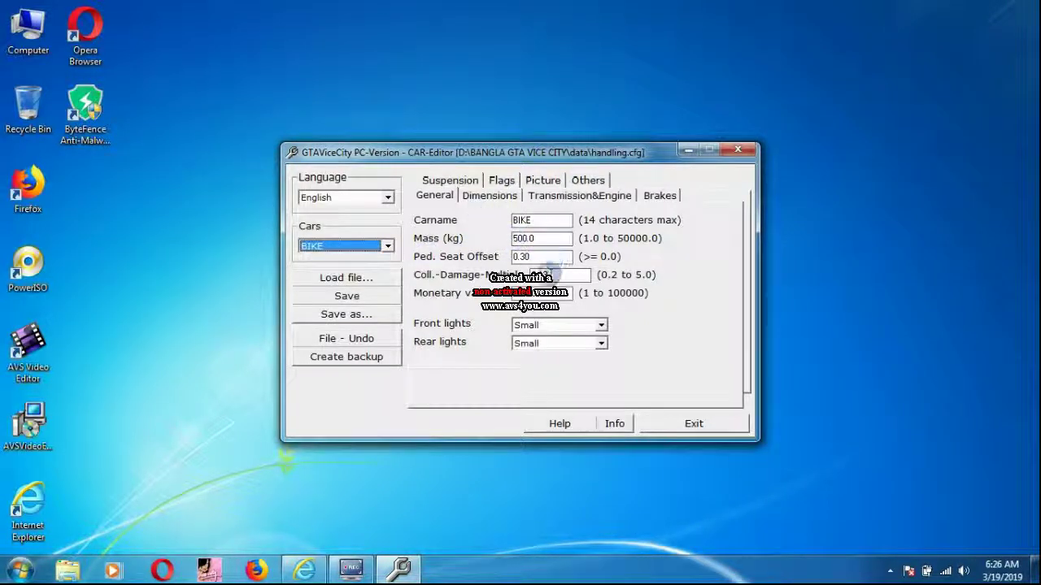
double_click(522, 256)
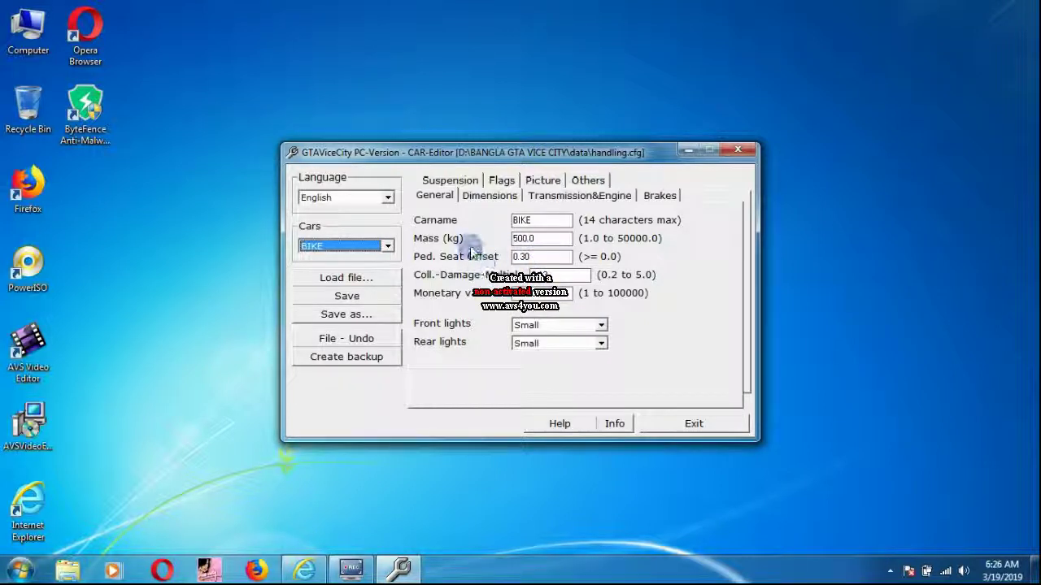
double_click(525, 238)
click(540, 237)
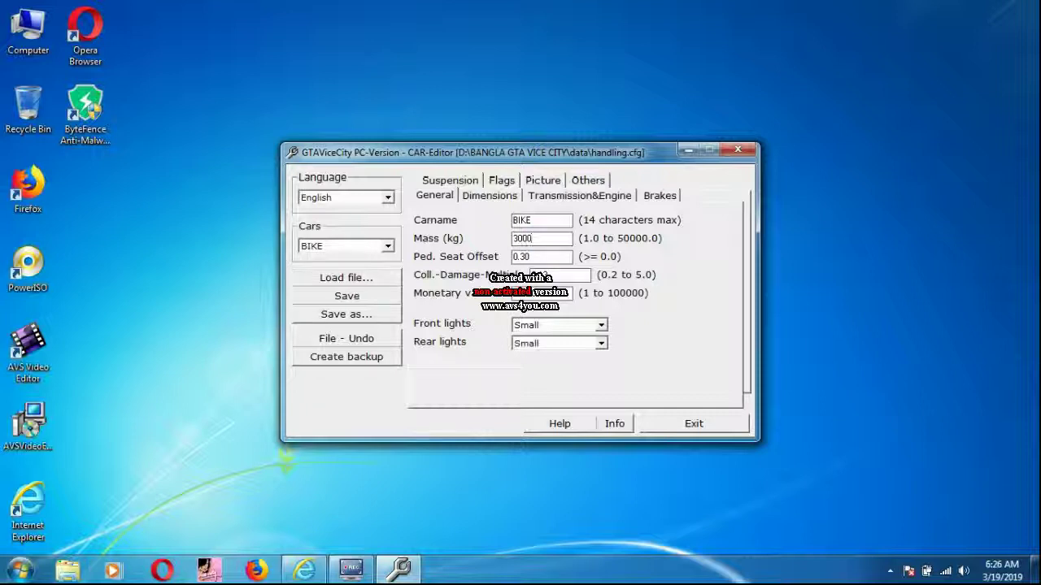
Review the bike's dimensions, transmission and engine, brakes, general and suspension settings.
click(542, 180)
click(509, 184)
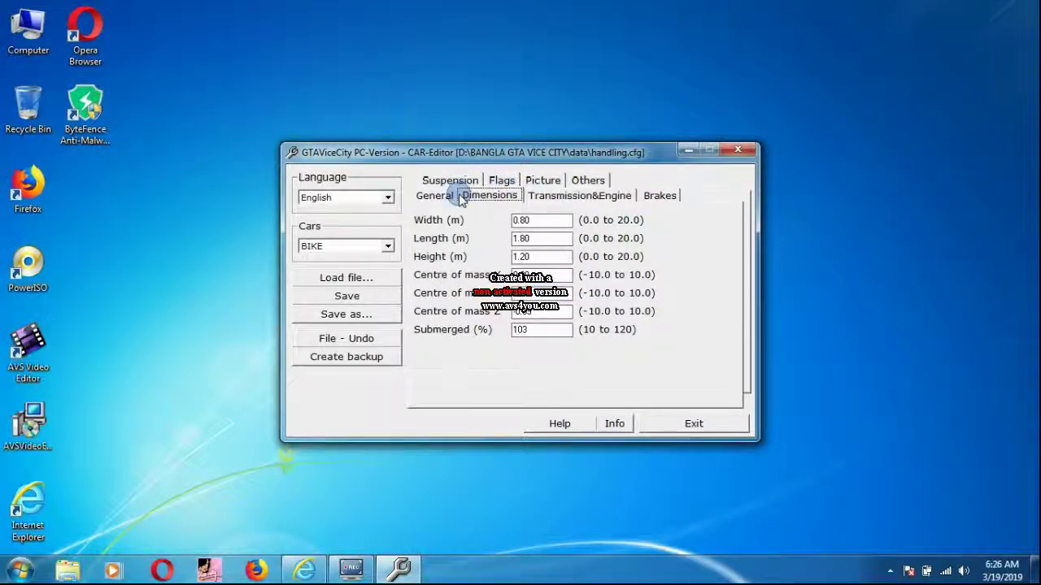
click(609, 195)
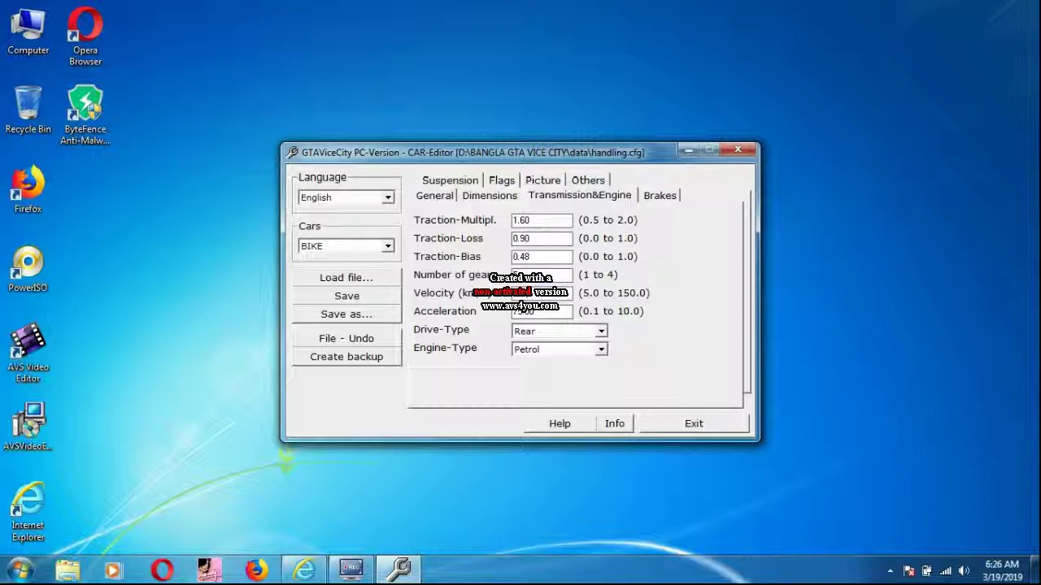
click(660, 196)
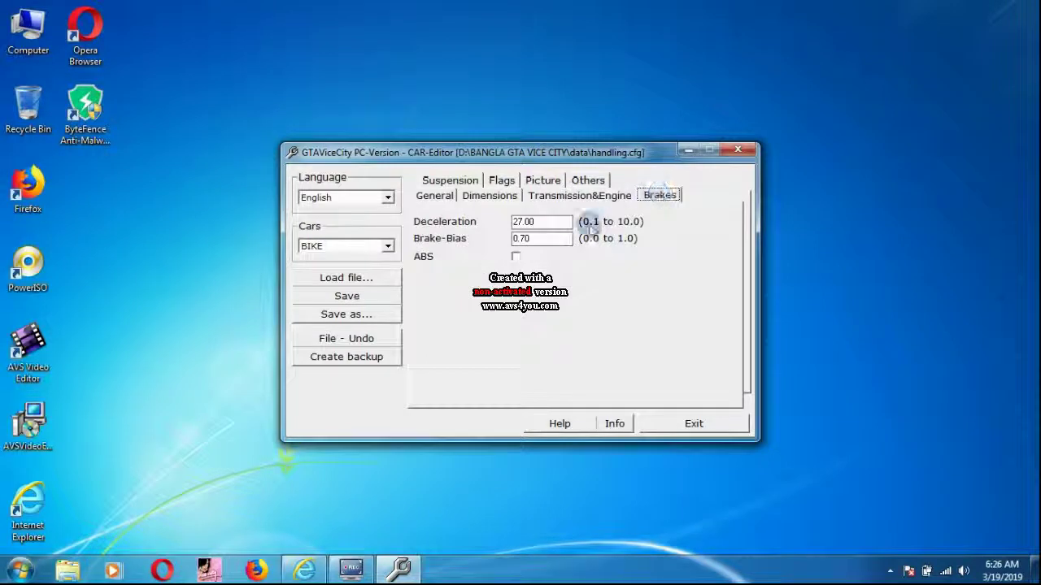
click(434, 196)
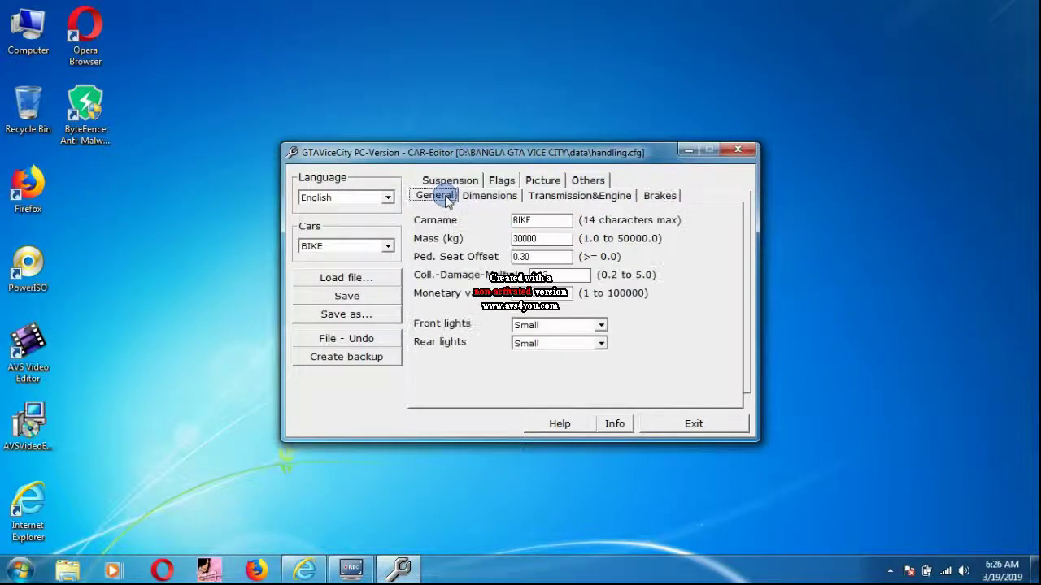
click(450, 180)
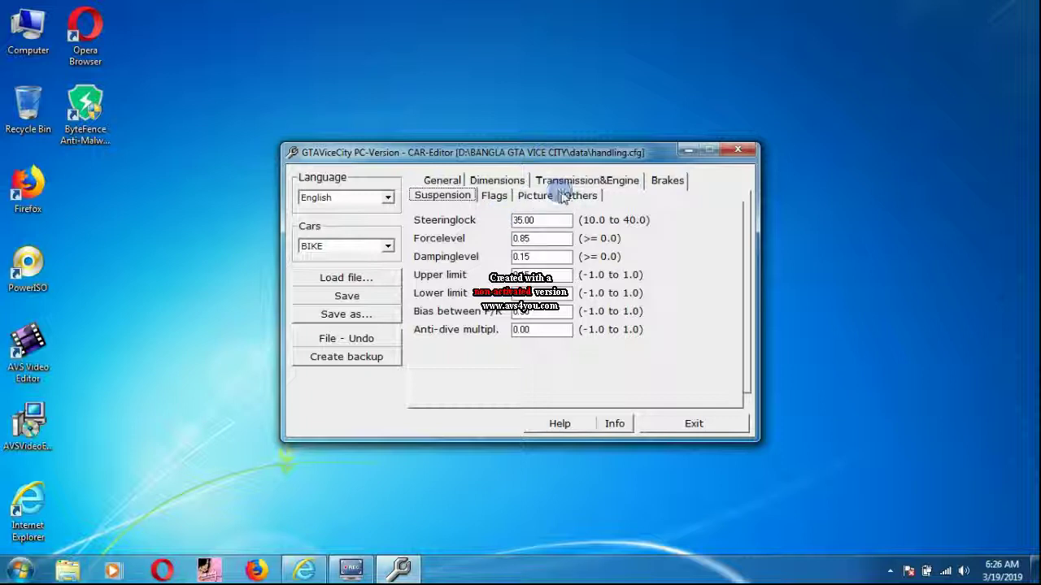
click(497, 181)
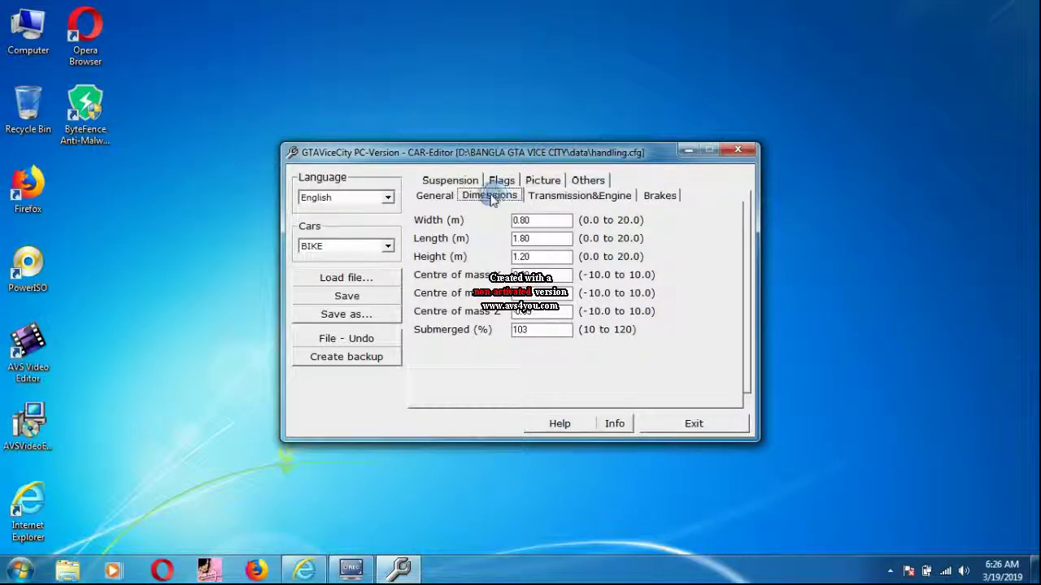
Turn off the DBL_EXHAUST flag for the bike and save the handling file.
click(502, 180)
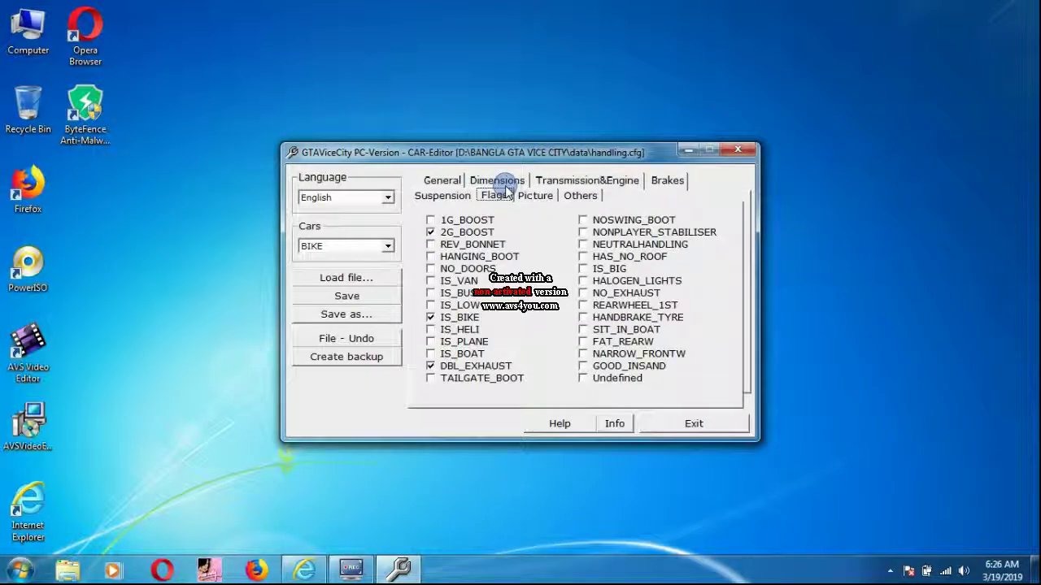
click(446, 370)
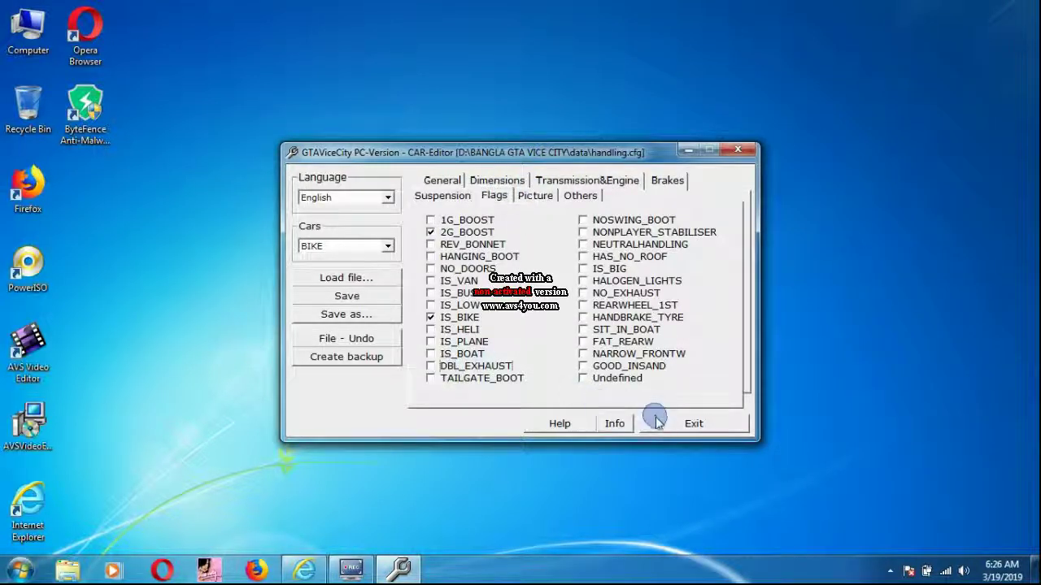
click(361, 300)
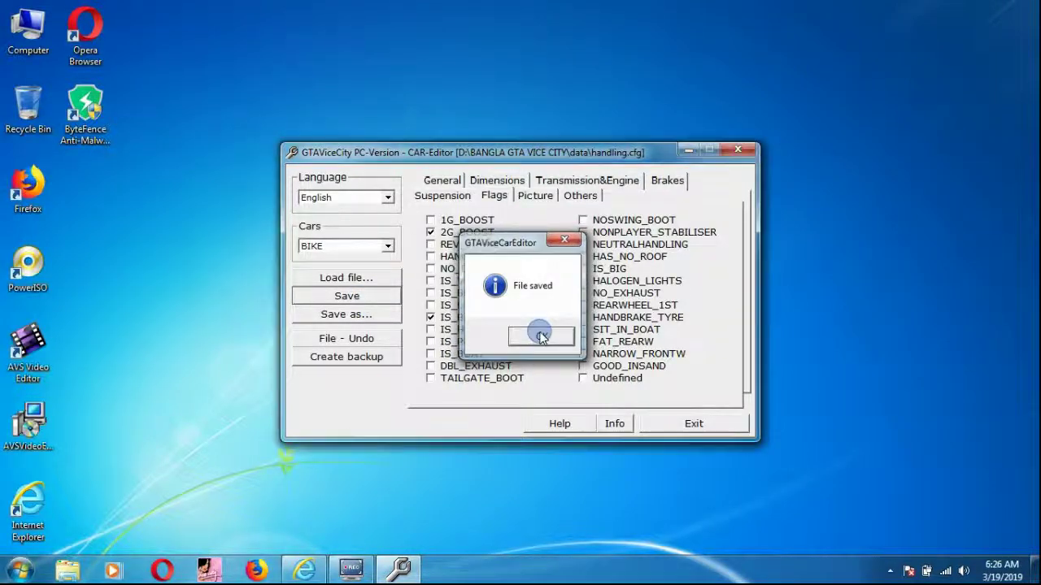
click(539, 335)
Exit the car editor and launch GTA Vice City.
click(675, 424)
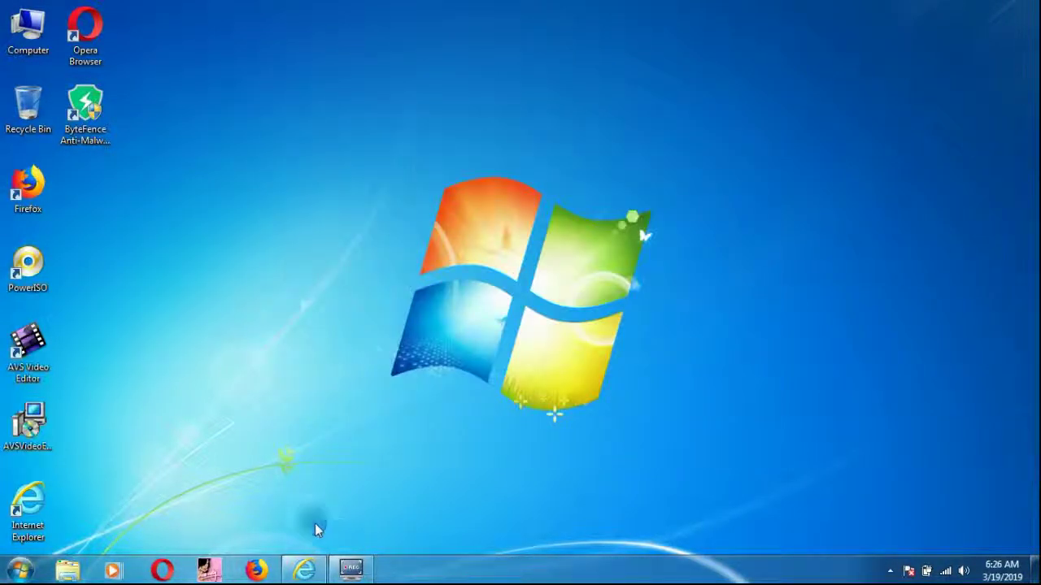
click(215, 565)
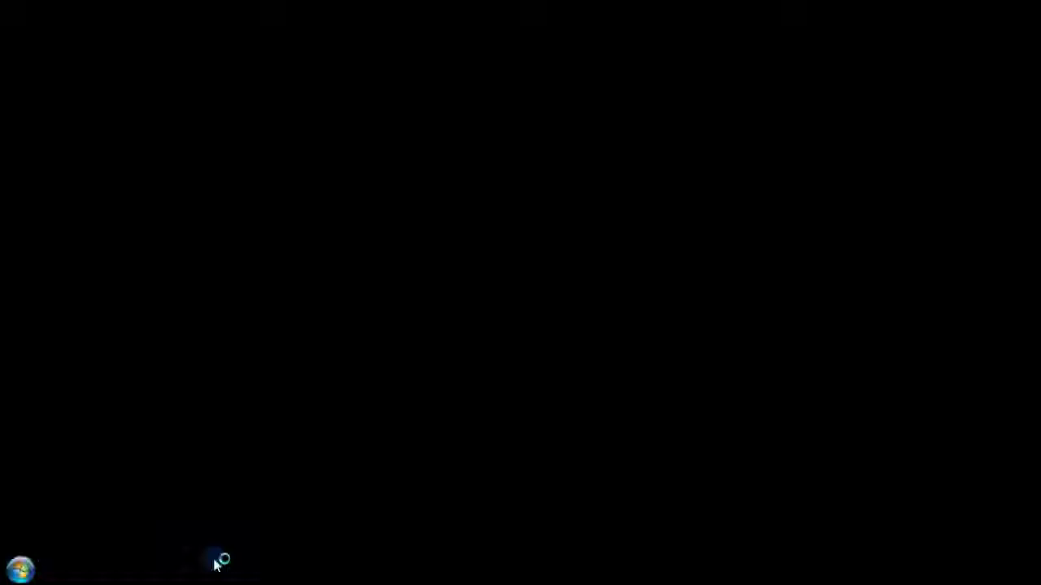